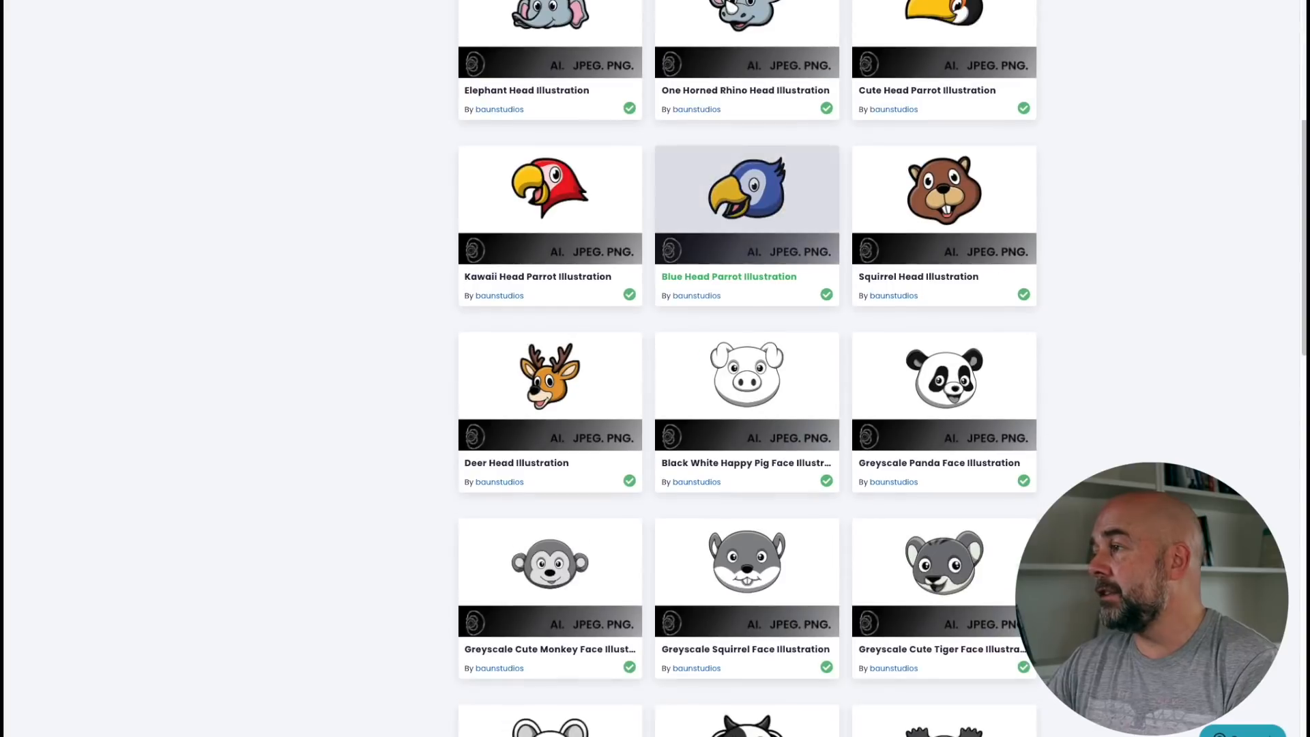
scroll(704, 351, up, 15)
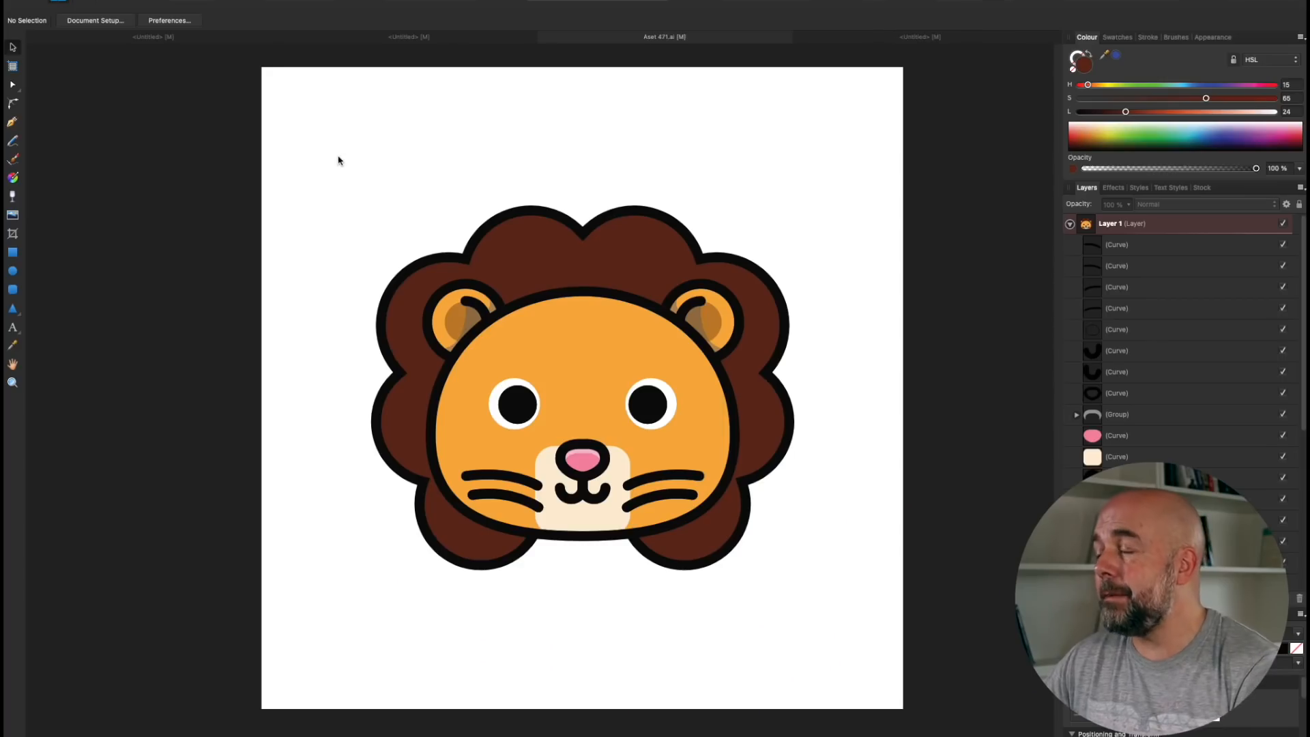
Step: Fill every shape of the lion illustration with white by setting the fill lightness to 100
drag(339, 160, 833, 640)
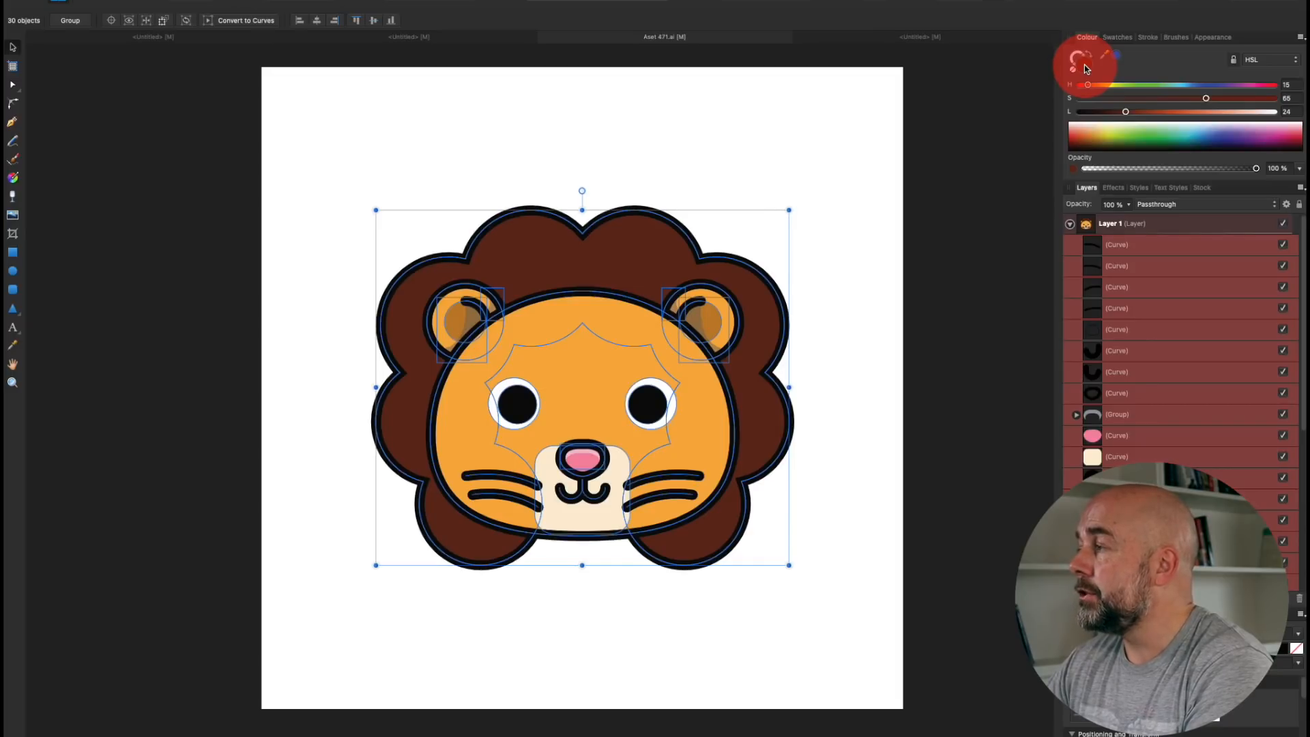
drag(1124, 112, 1274, 113)
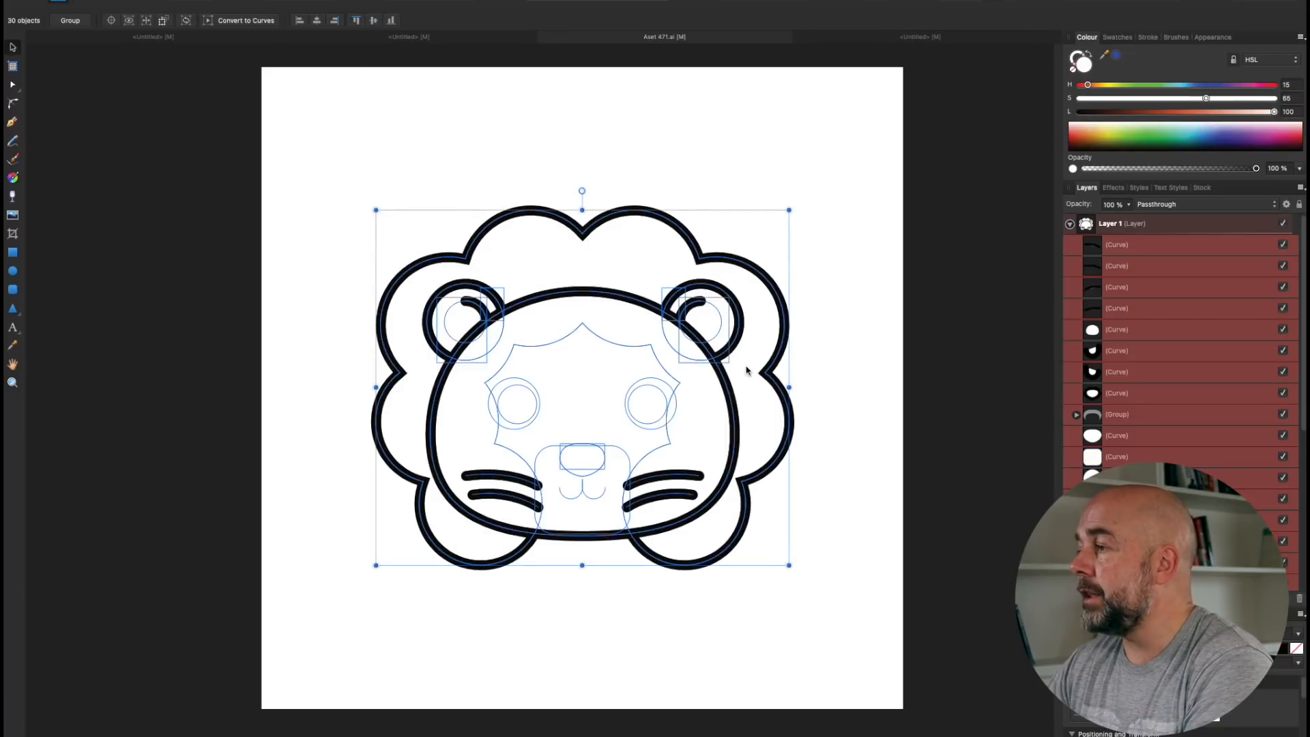
click(839, 468)
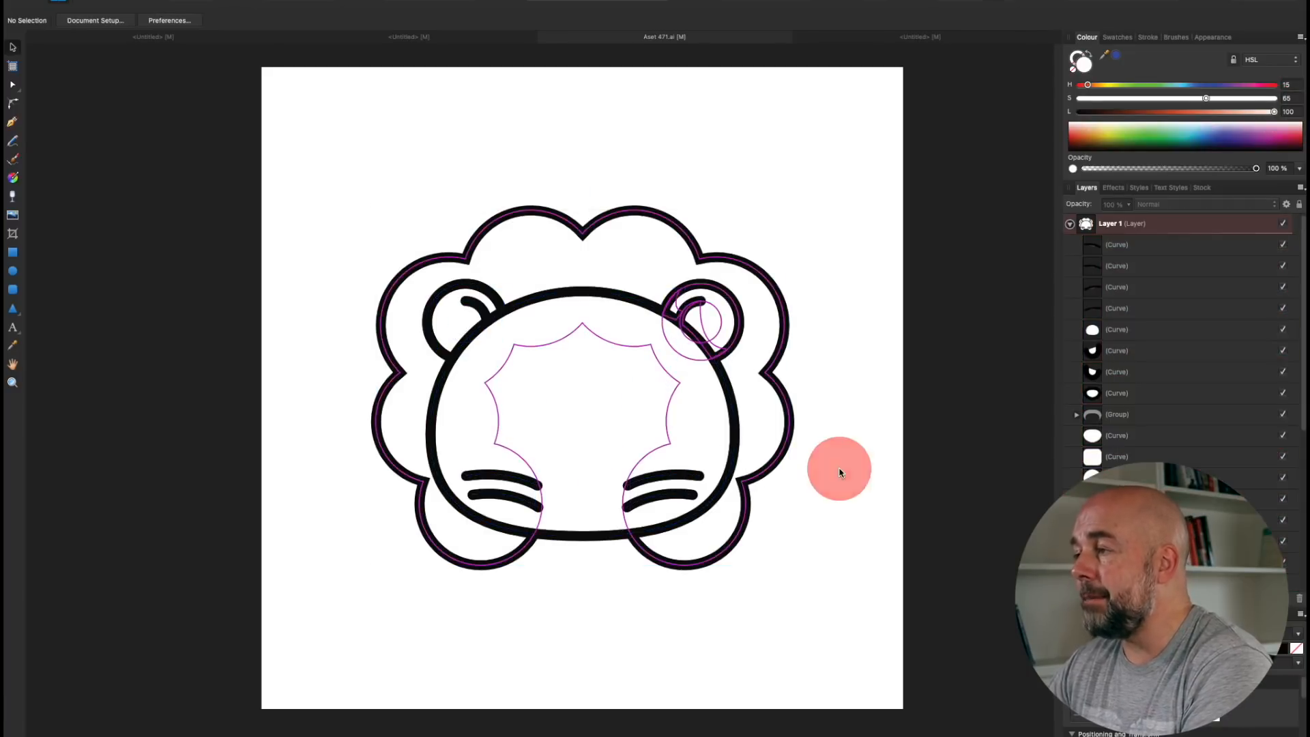
Step: Move the lion's face shape to the bottom of the layer stack, nested inside the mane curve
mouse_move(734, 450)
mouse_down()
mouse_move(705, 453)
mouse_move(714, 438)
mouse_move(735, 445)
mouse_up()
key(super+z)
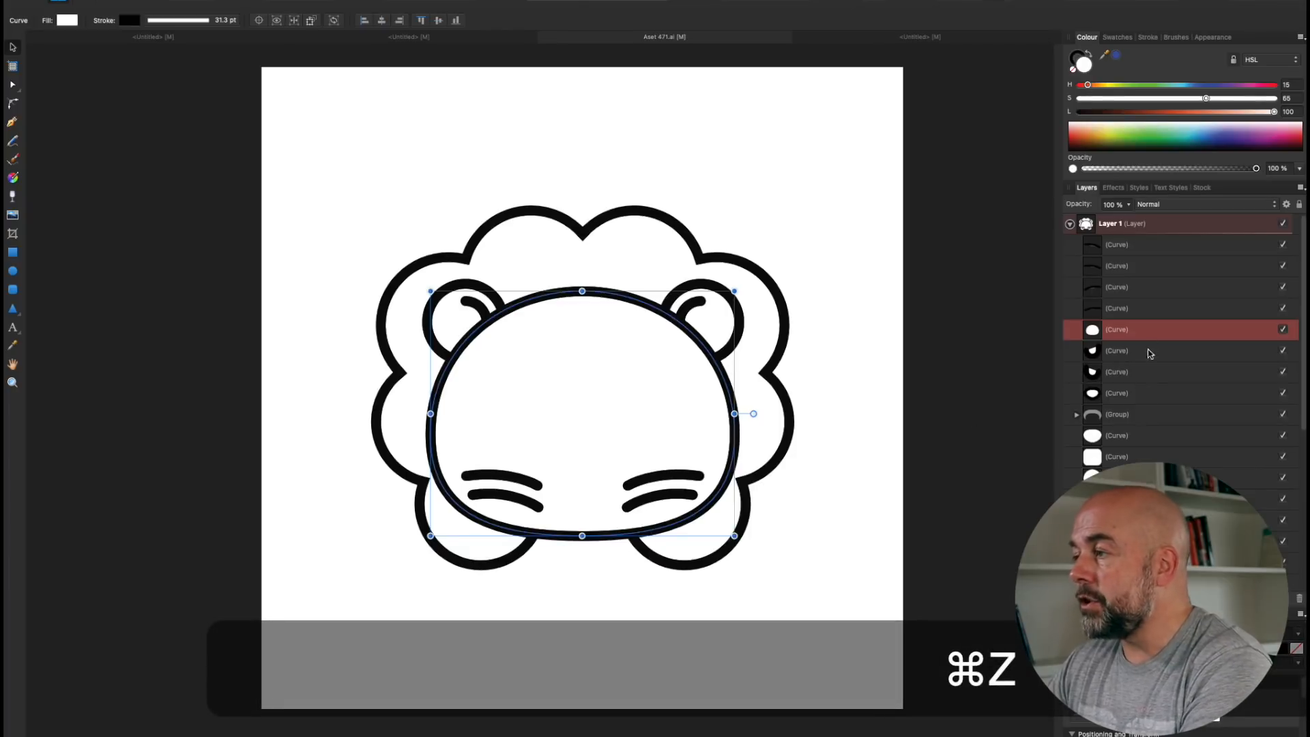
drag(1149, 332, 1138, 591)
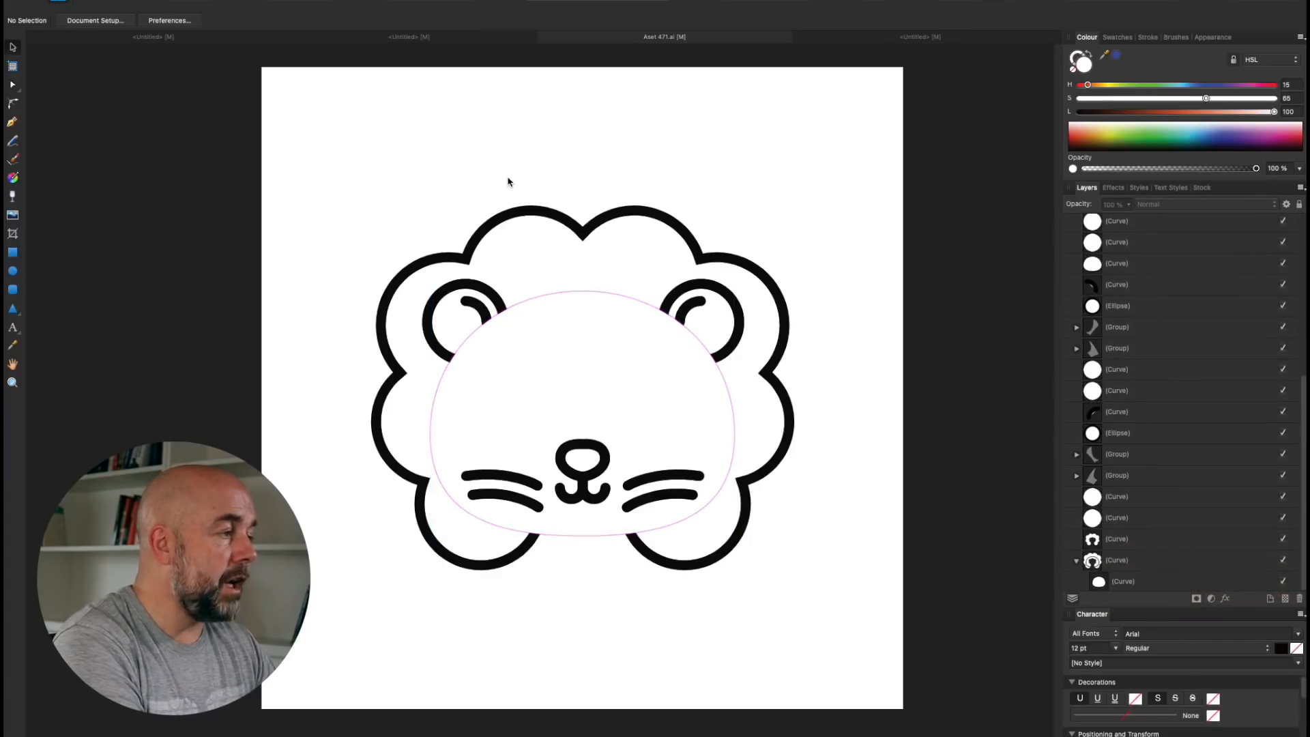
Step: Give all parts of the lion a black outline with lightness 0 and a stroke width of 10 pt
click(328, 186)
drag(328, 184, 861, 592)
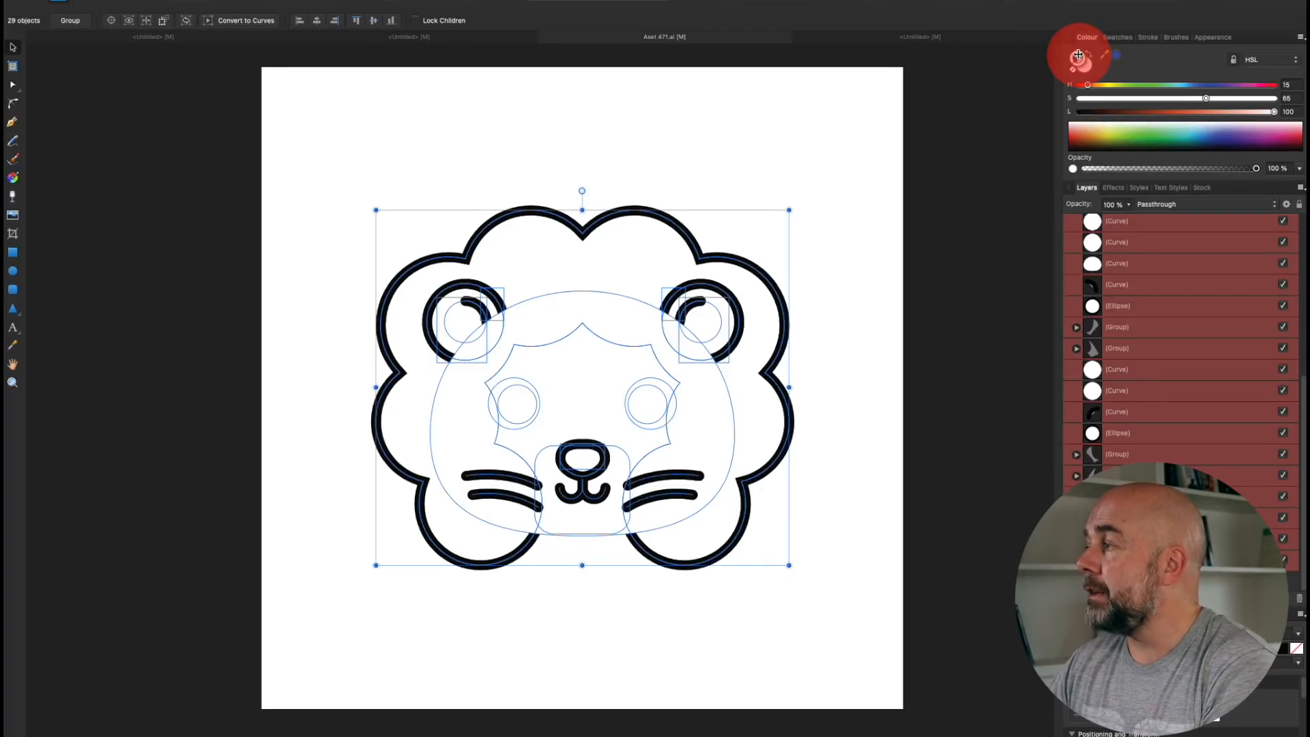
drag(1277, 113, 1064, 115)
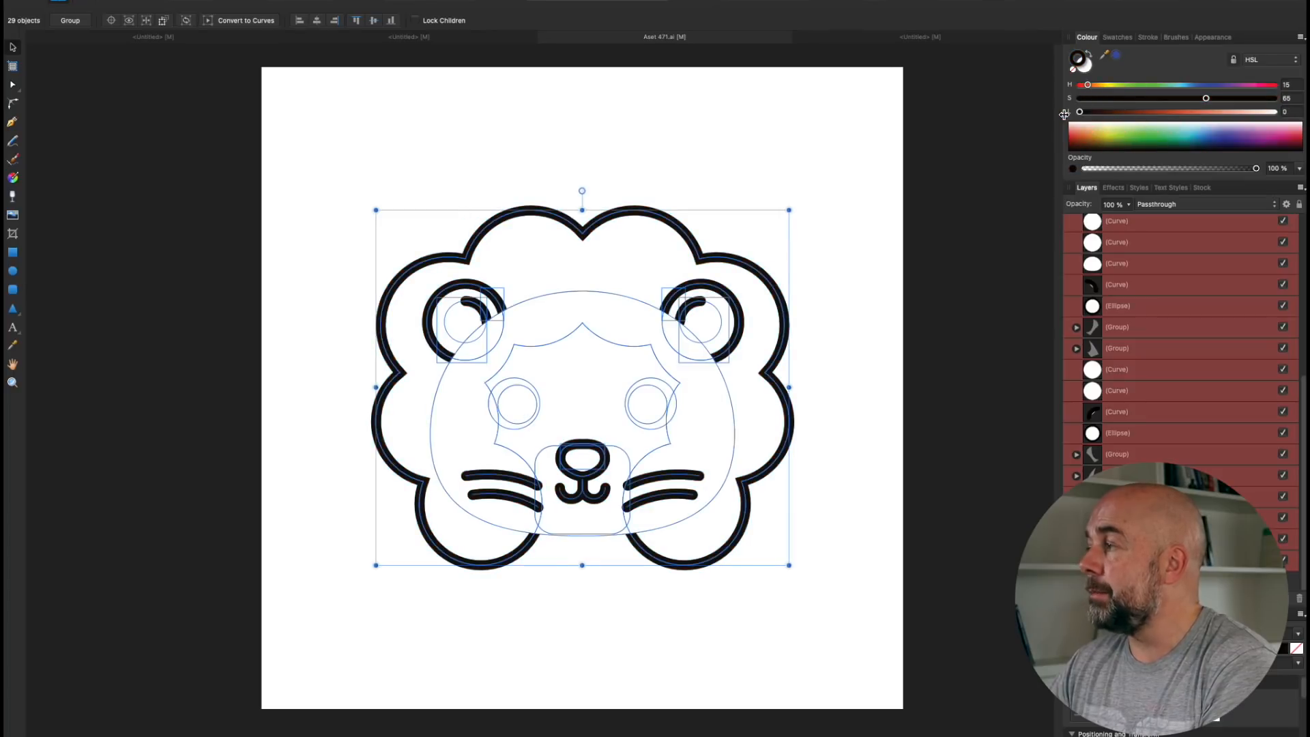
click(1149, 38)
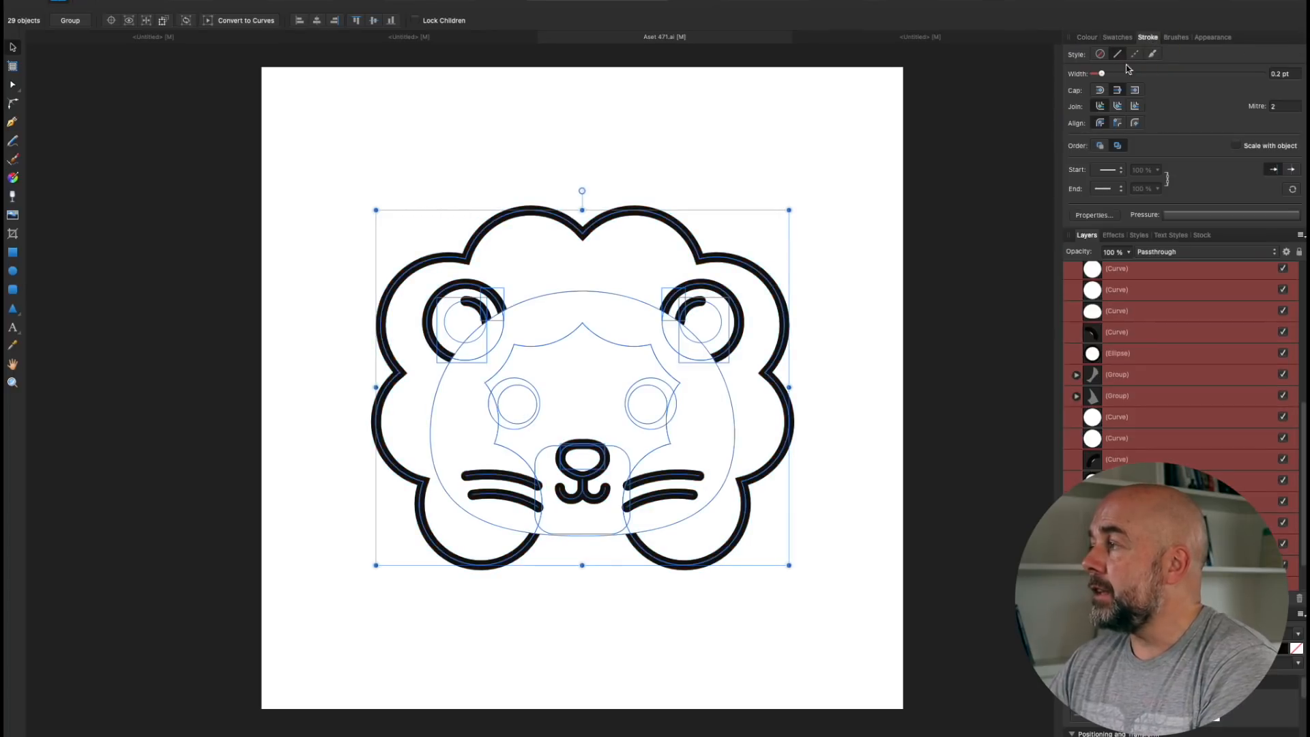
mouse_move(1102, 74)
mouse_down()
mouse_move(1240, 66)
mouse_move(1147, 83)
mouse_move(1168, 79)
mouse_up()
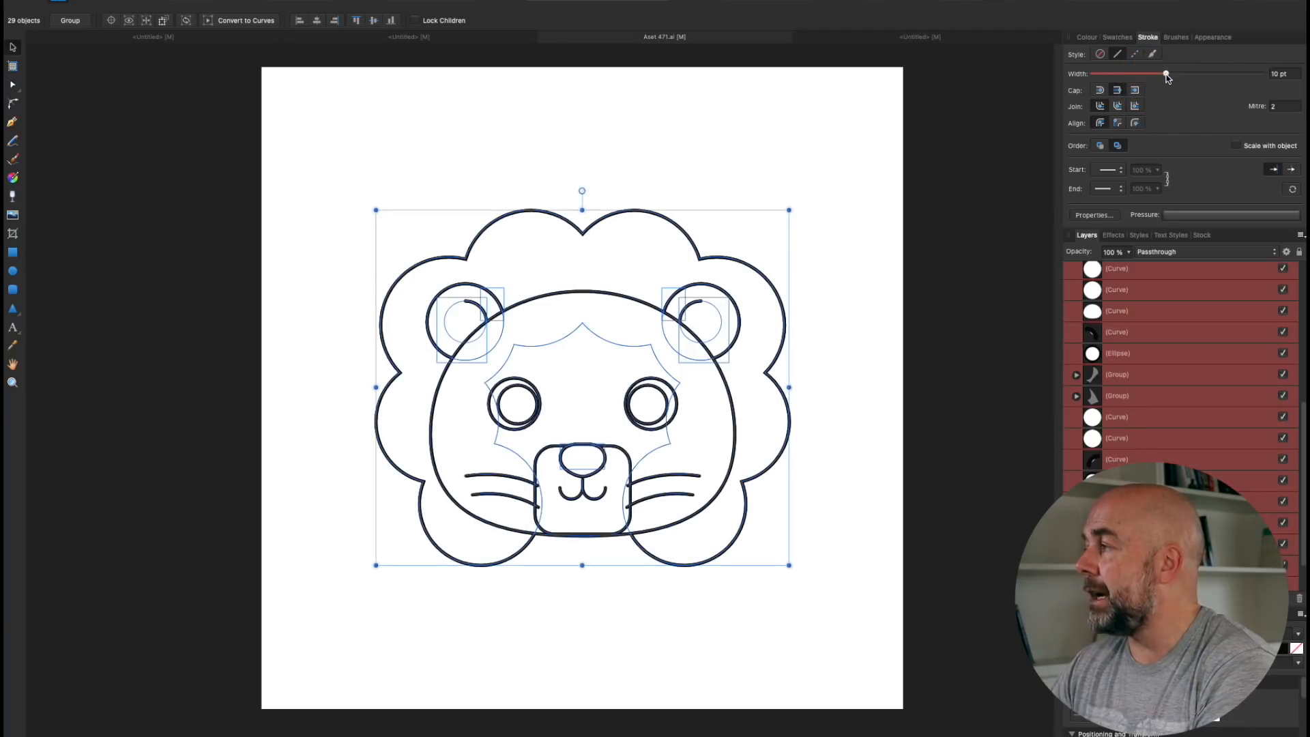
click(881, 361)
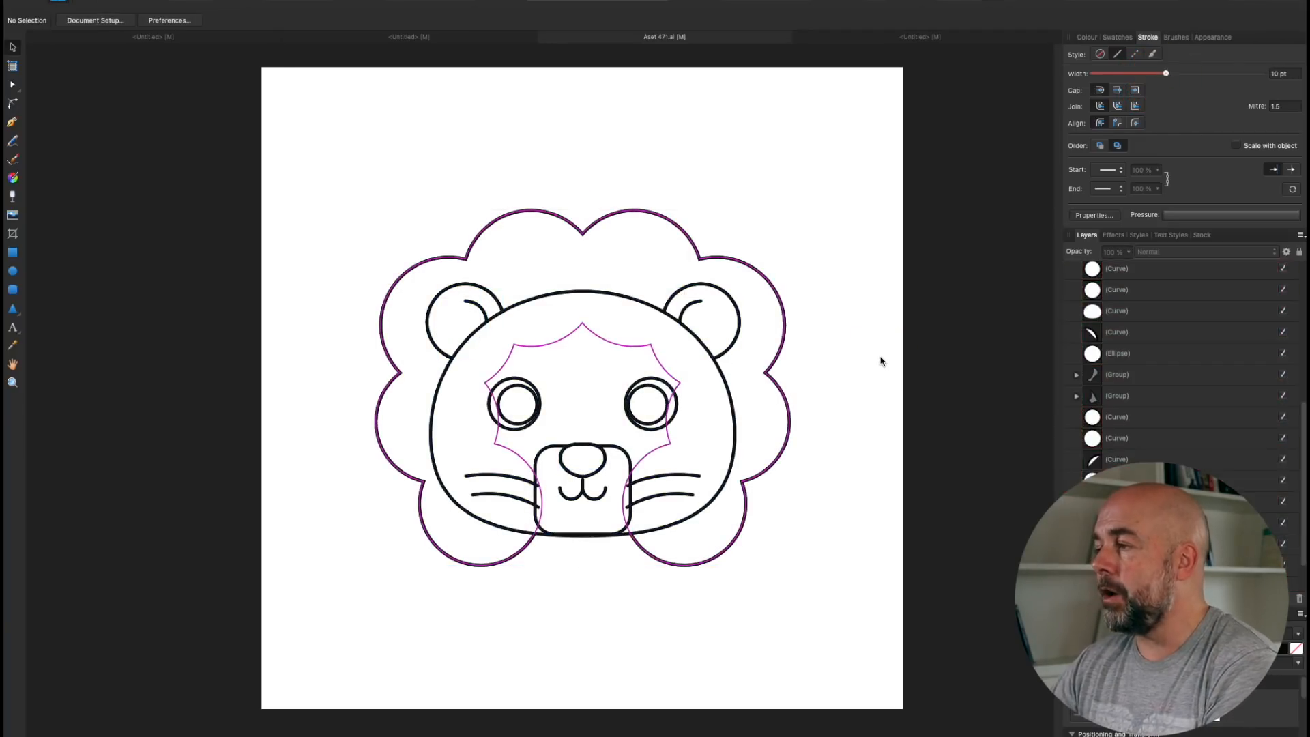
Step: Fill the inner circles of both of the lion's eyes with black
click(514, 424)
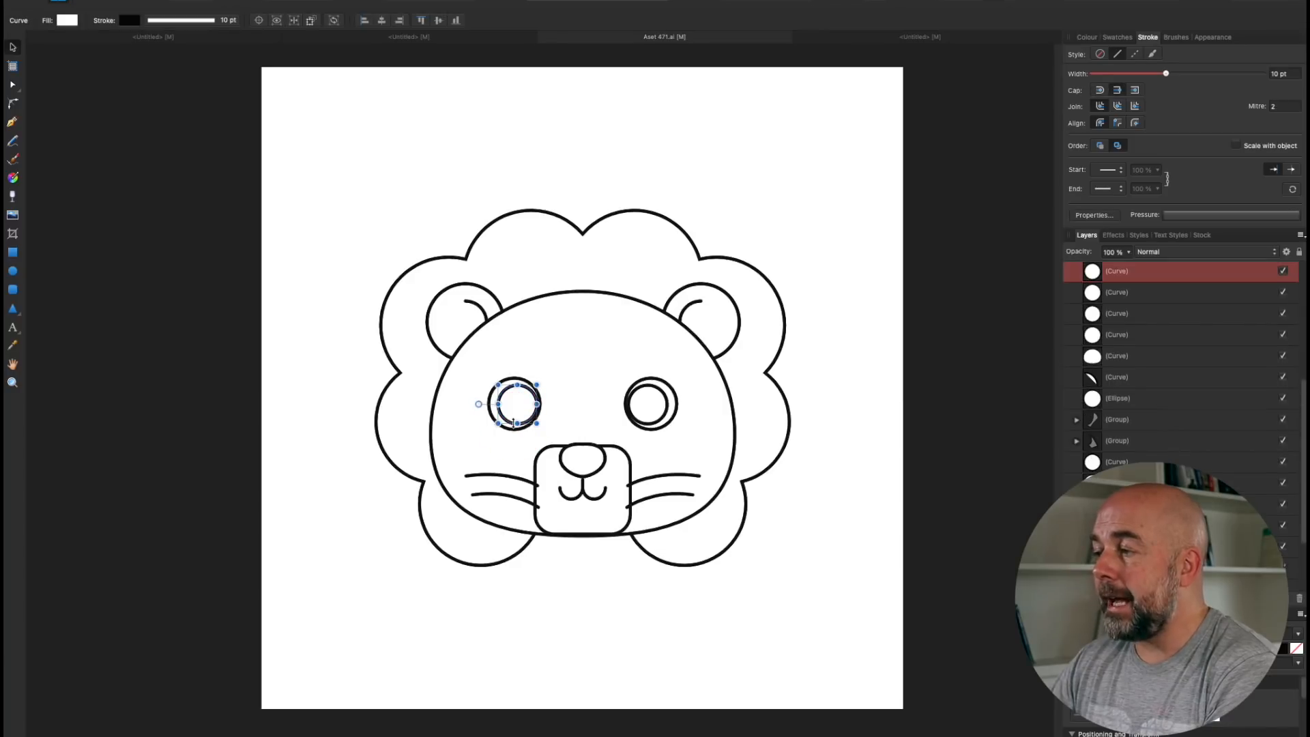
click(1087, 37)
click(1085, 66)
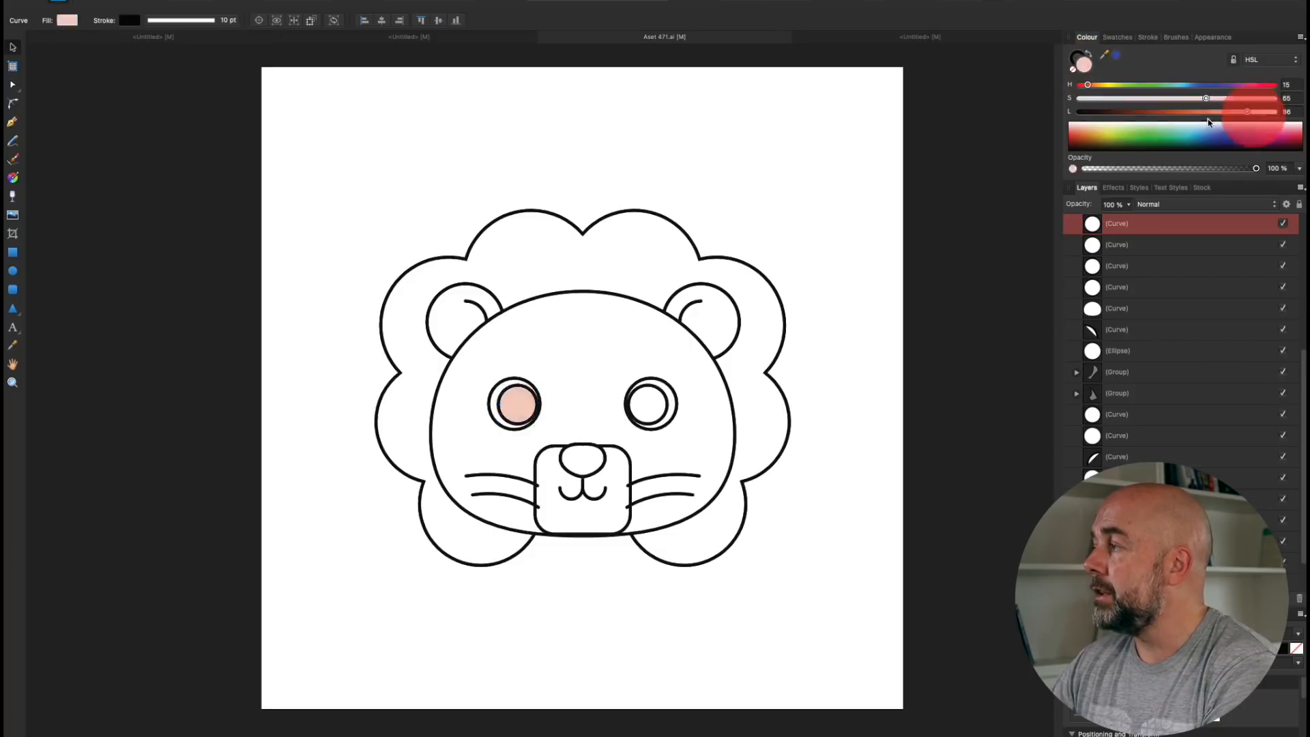
click(666, 408)
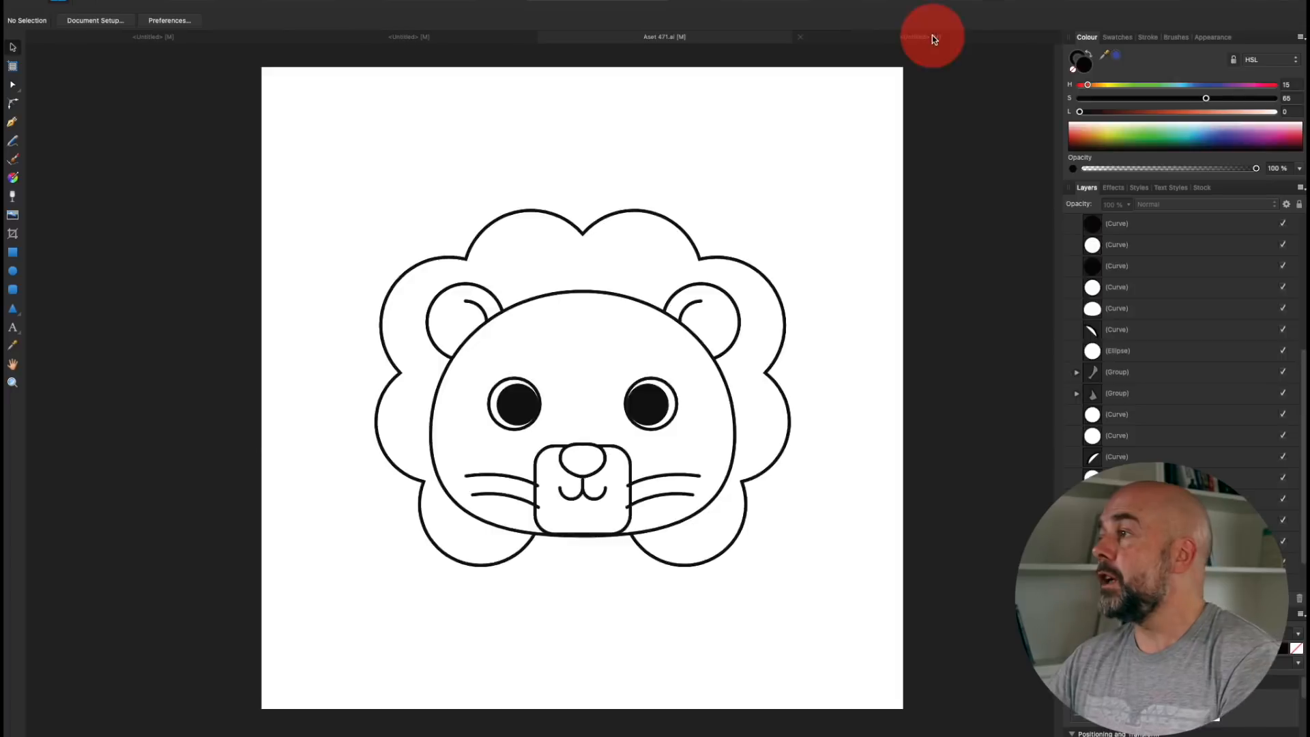
Step: Switch to the blank portrait document and look through the Kindle Direct Publishing guide on formatting a paperback manuscript
click(928, 36)
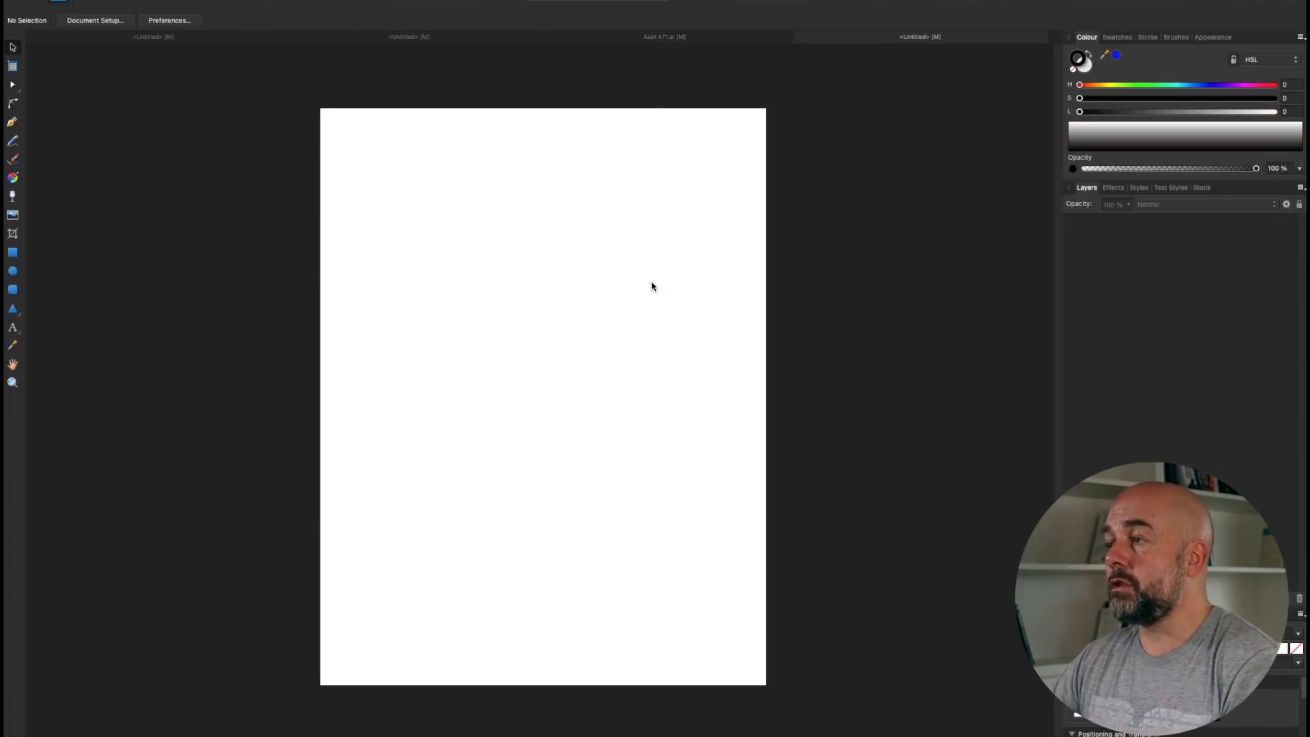
scroll(658, 367, down, 1)
scroll(659, 365, up, 1)
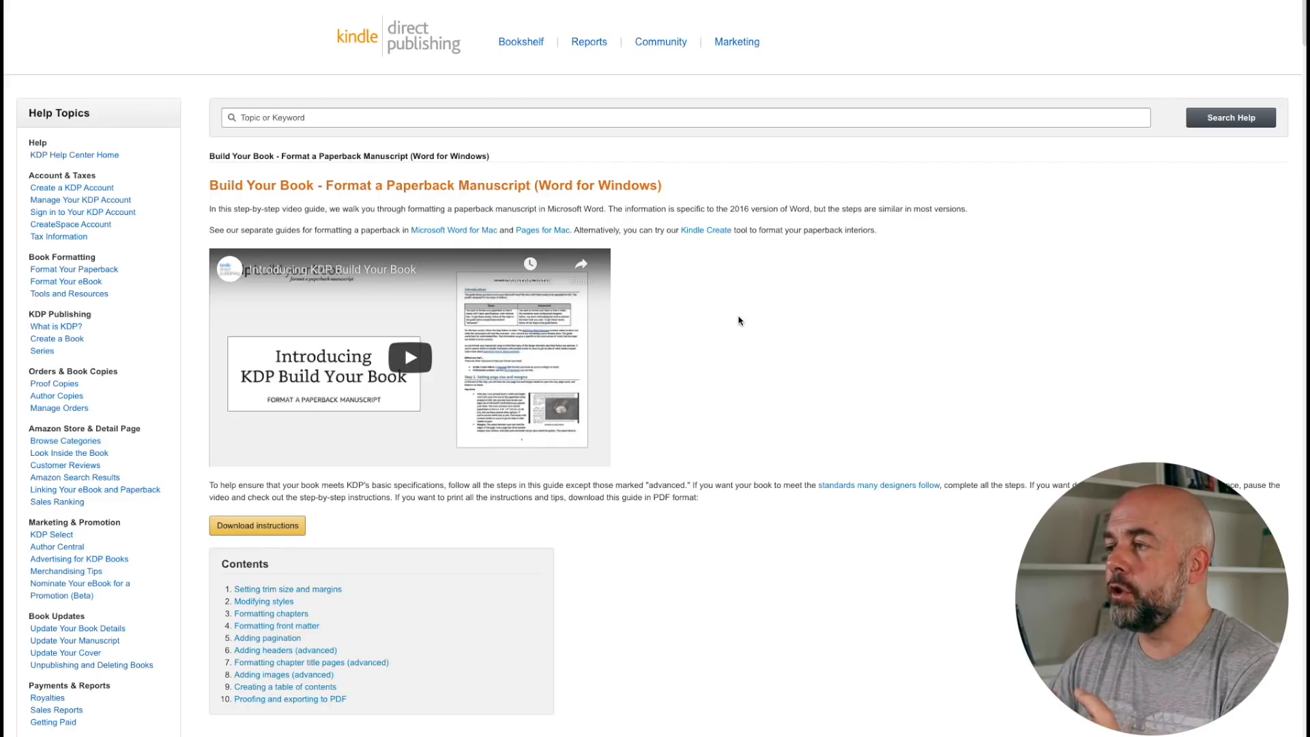
scroll(750, 341, down, 10)
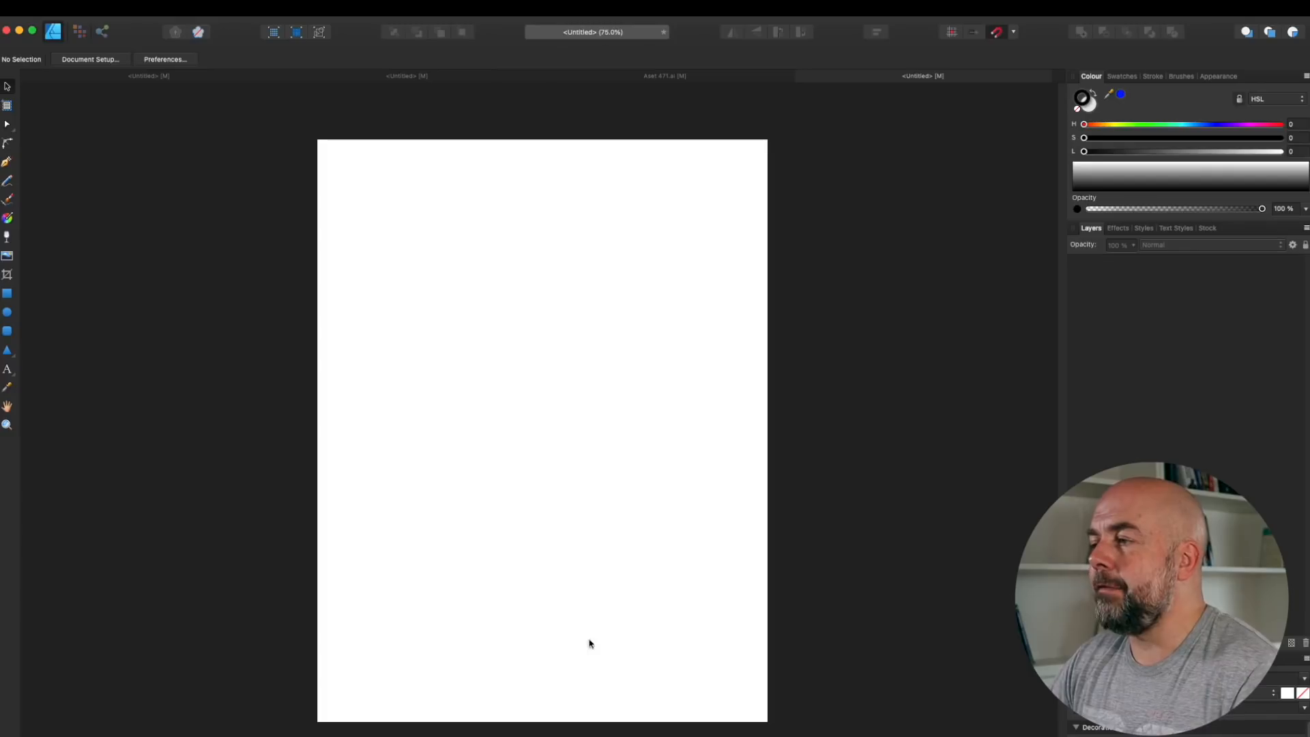
Step: Include margins in the blank Letter document, with 0.375 in on the left and 0.25 in on the other sides
click(101, 61)
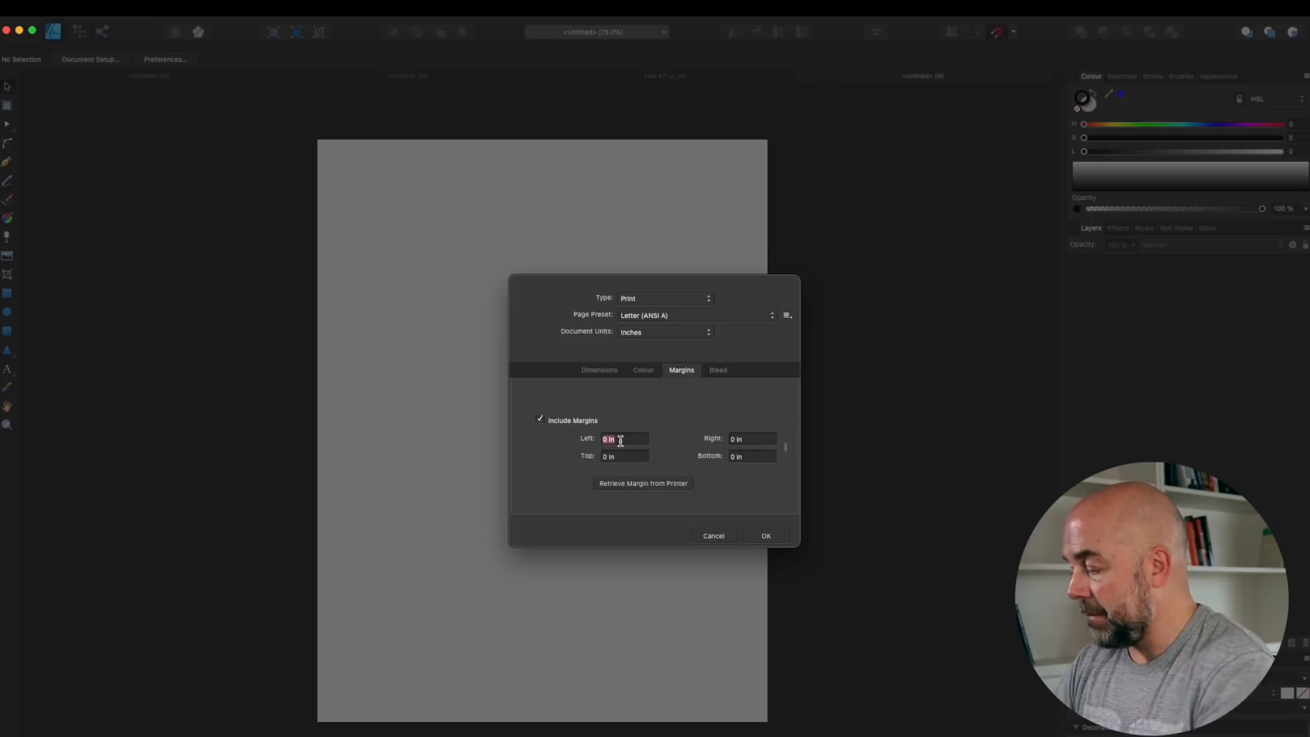
text(.375)
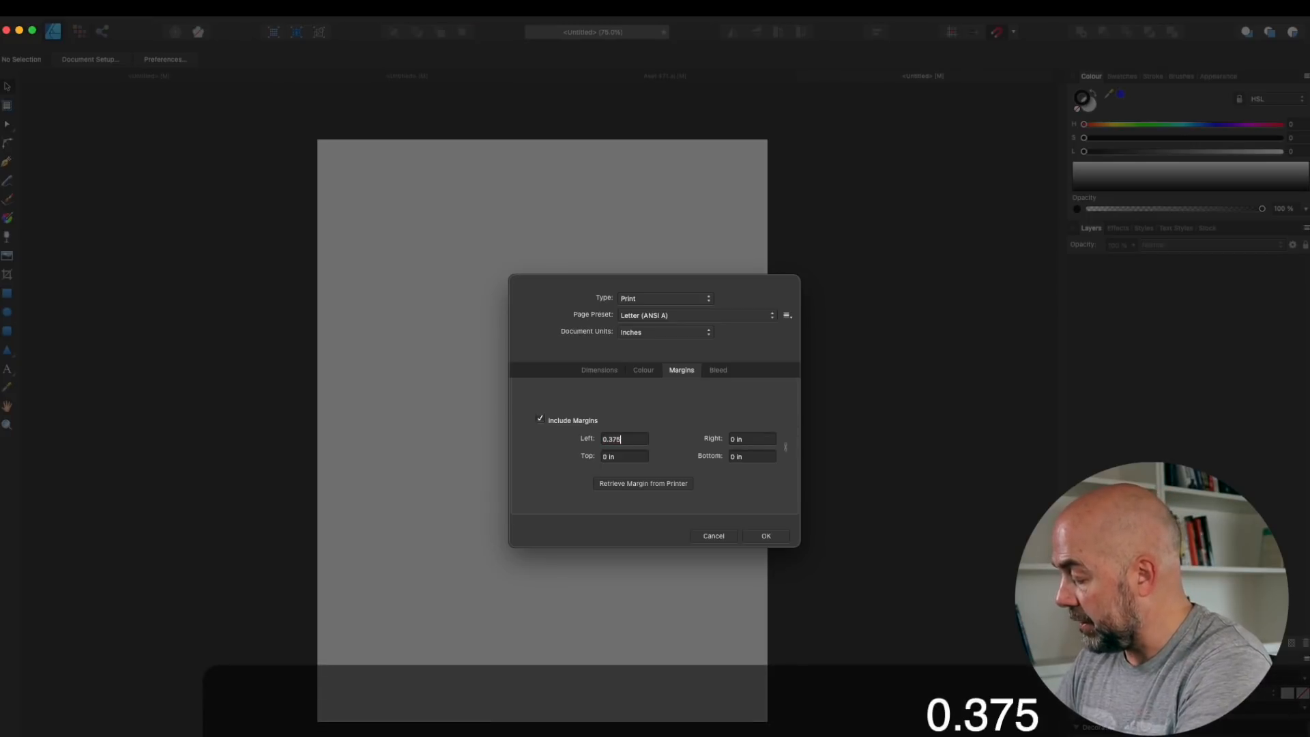
click(743, 442)
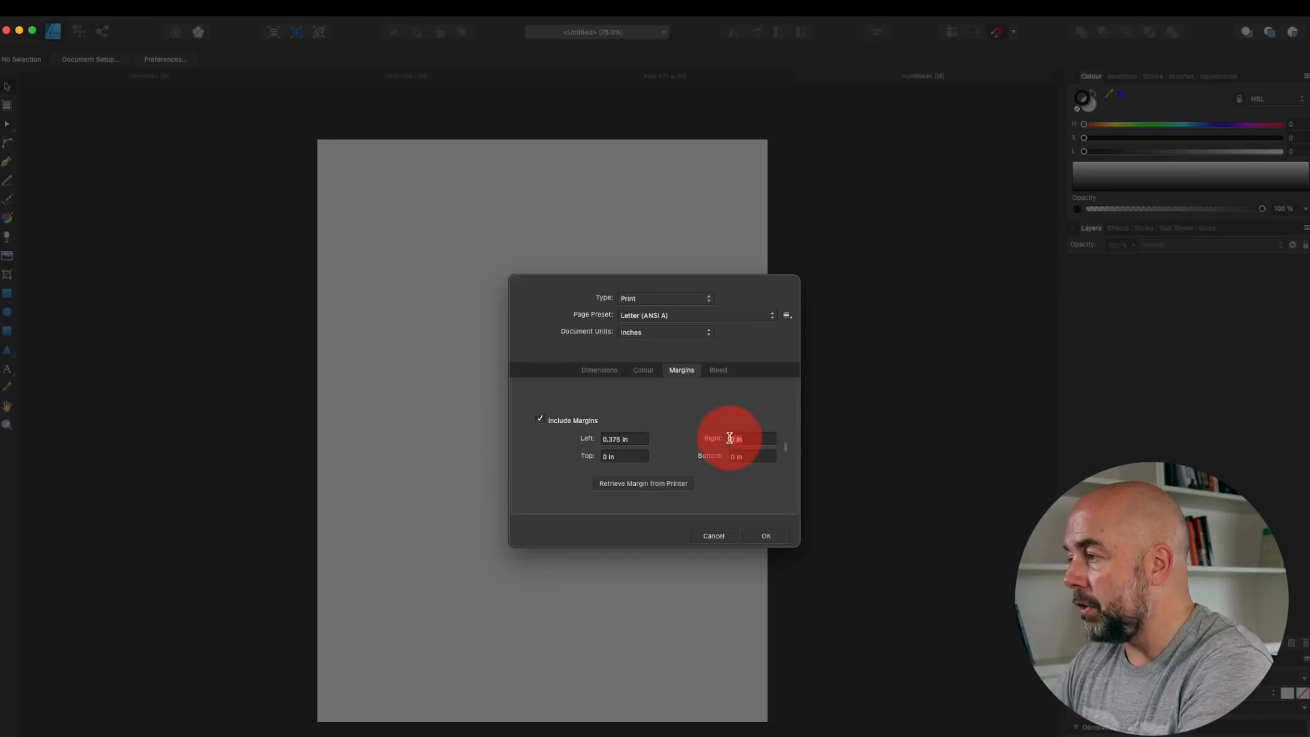
text(0.25)
click(766, 536)
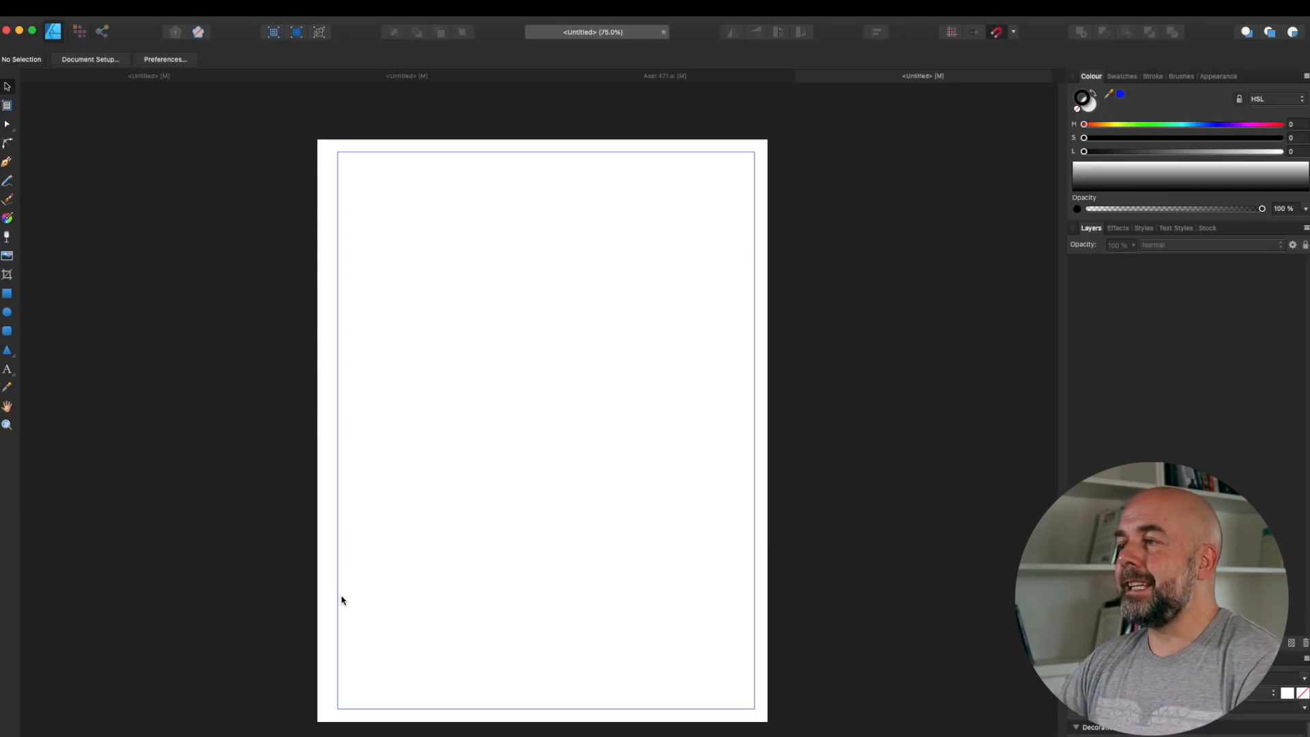
Step: Copy the whole lion drawing from Aset 471.ai and paste it into the blank Letter document
click(719, 80)
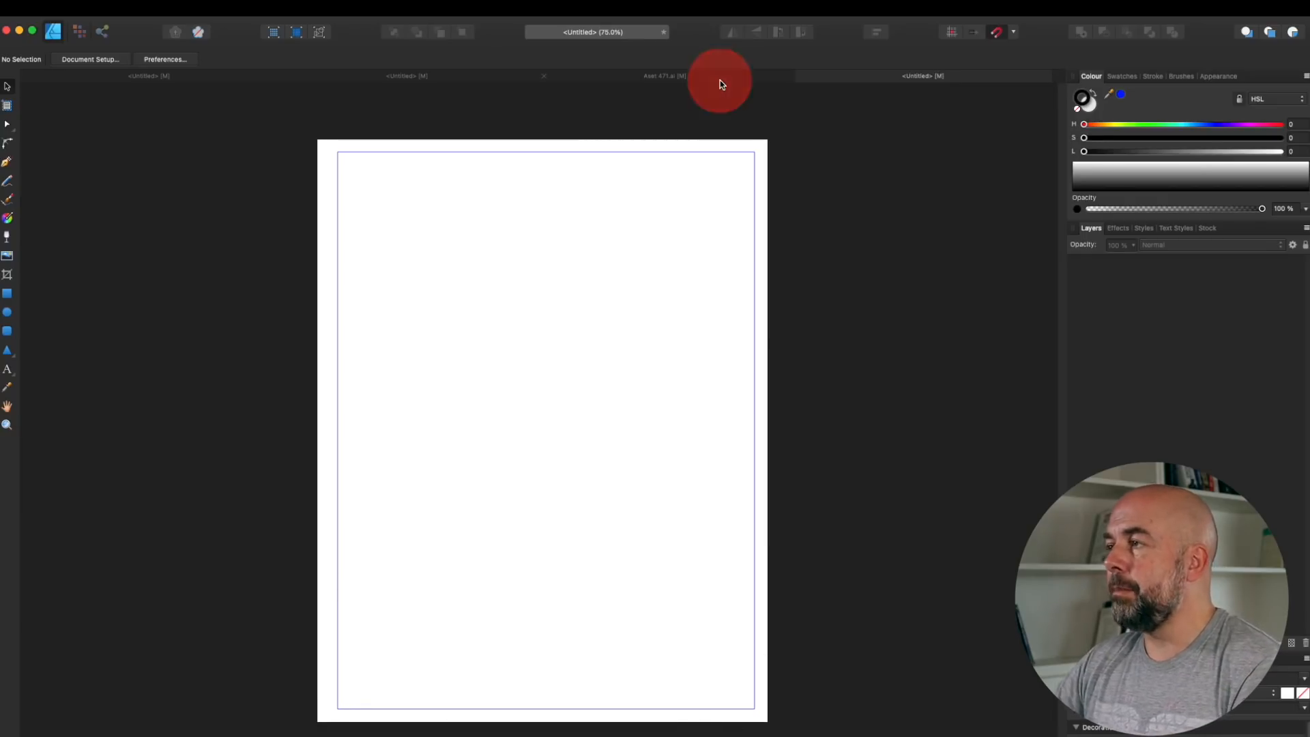
drag(320, 234, 849, 649)
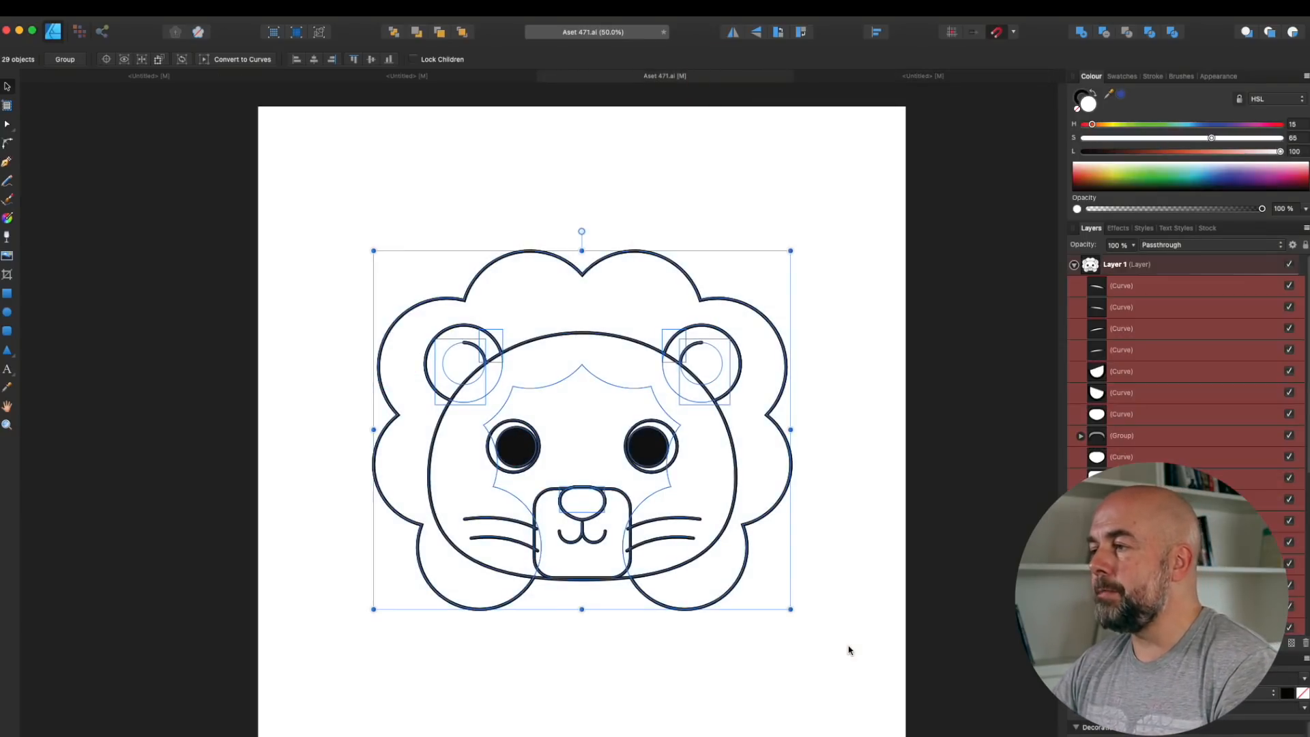
key(super+c)
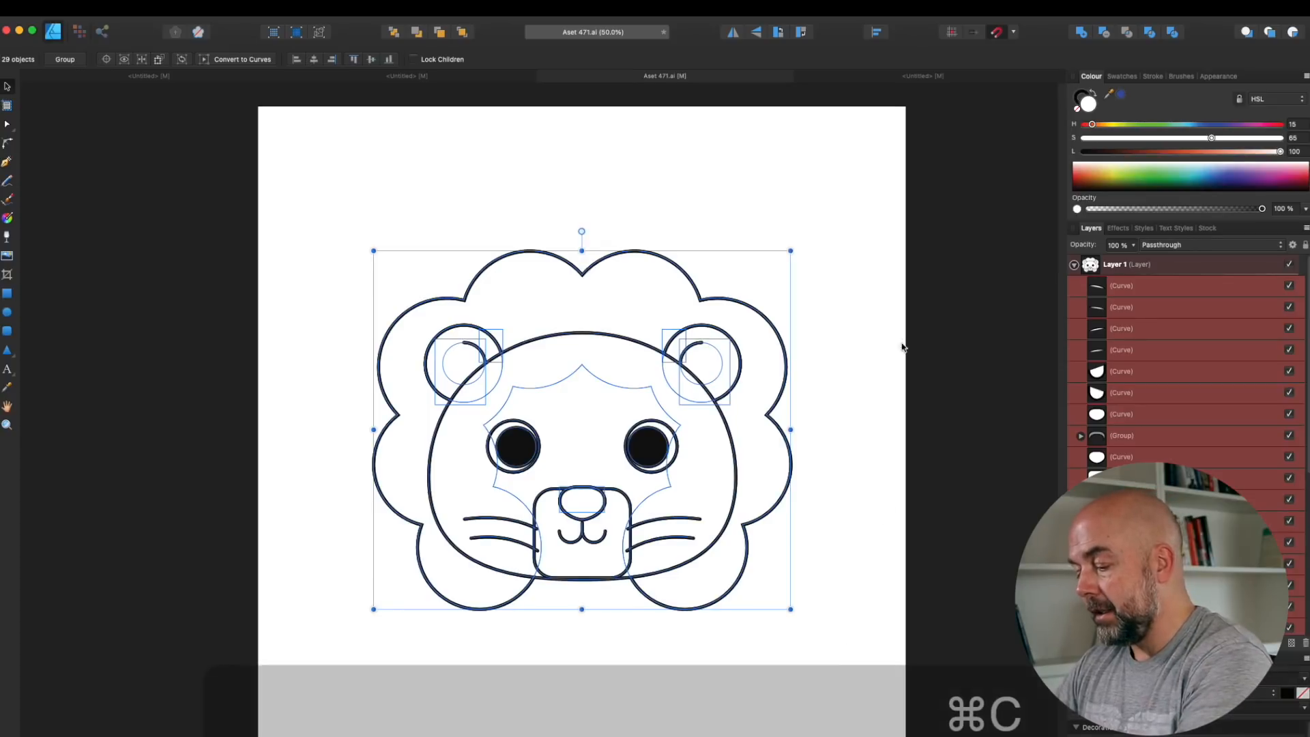
click(943, 80)
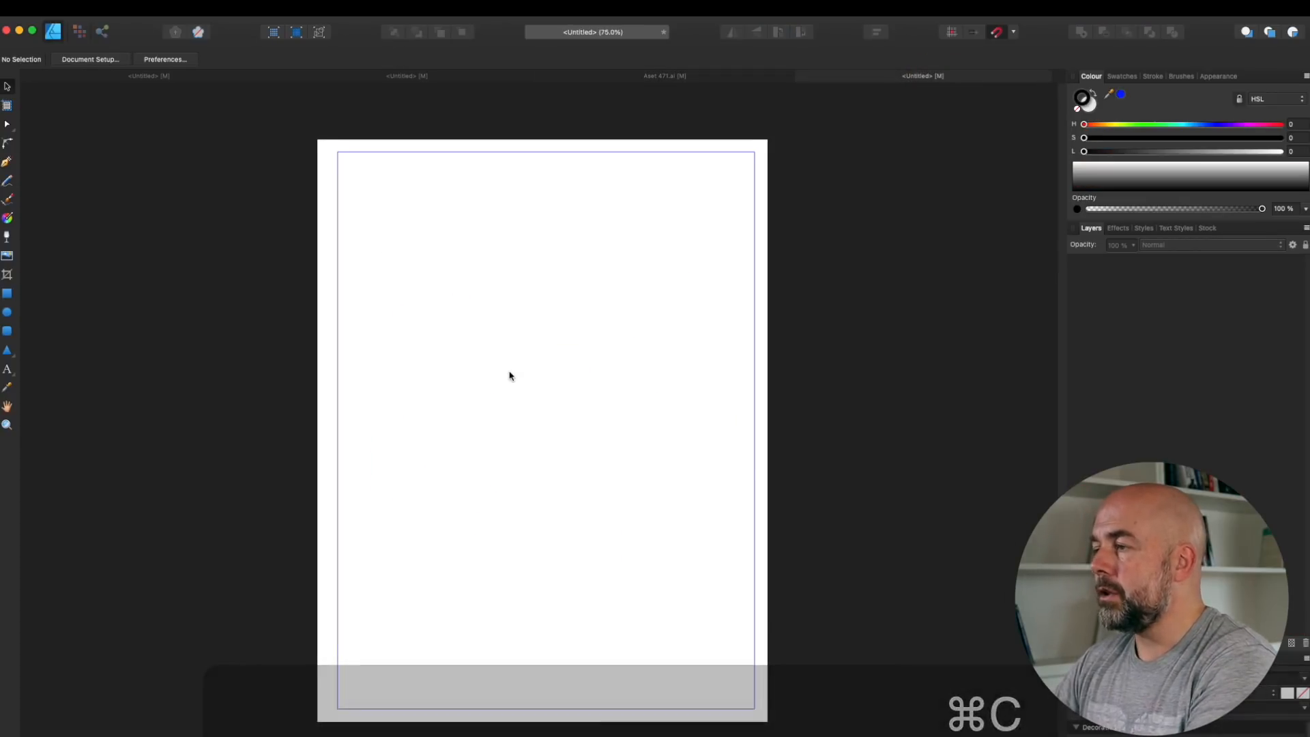
key(super+v)
drag(793, 580, 351, 205)
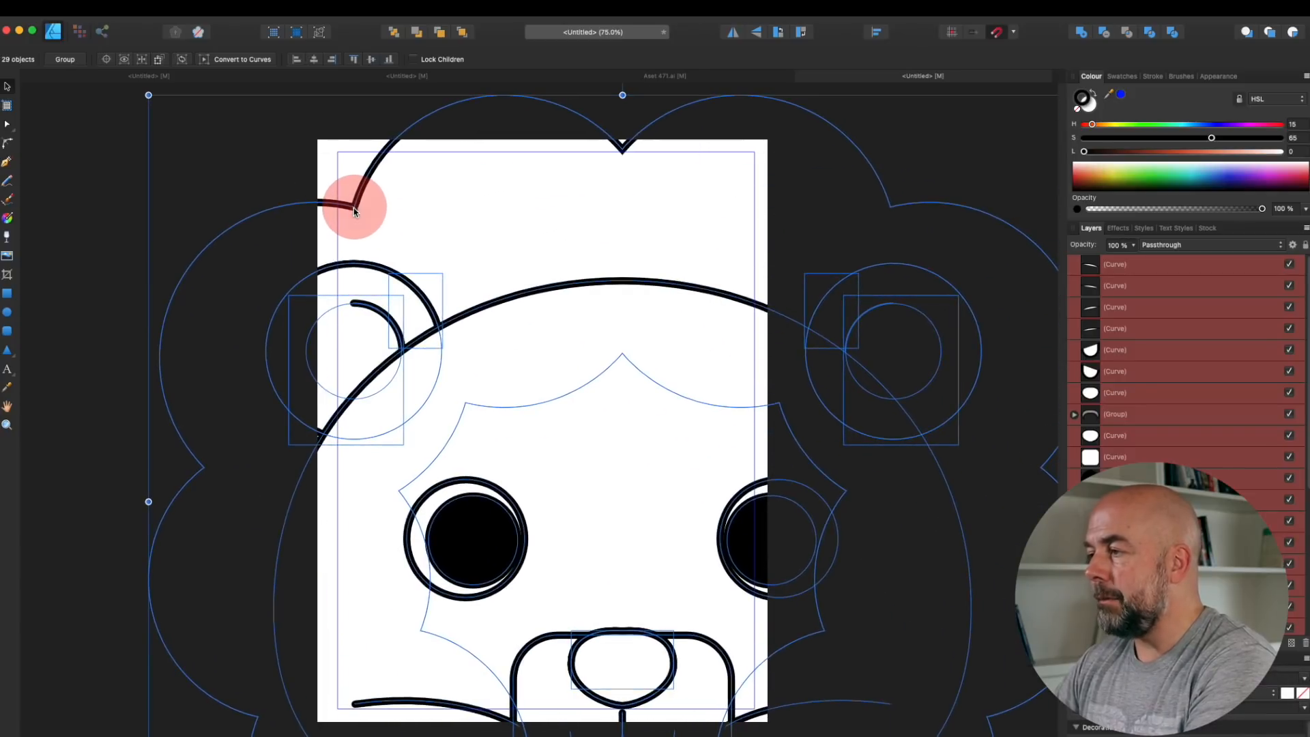
Step: Scale the oversized lion down proportionally and place it within the page margins
key(super+minus)
key(super+minus)
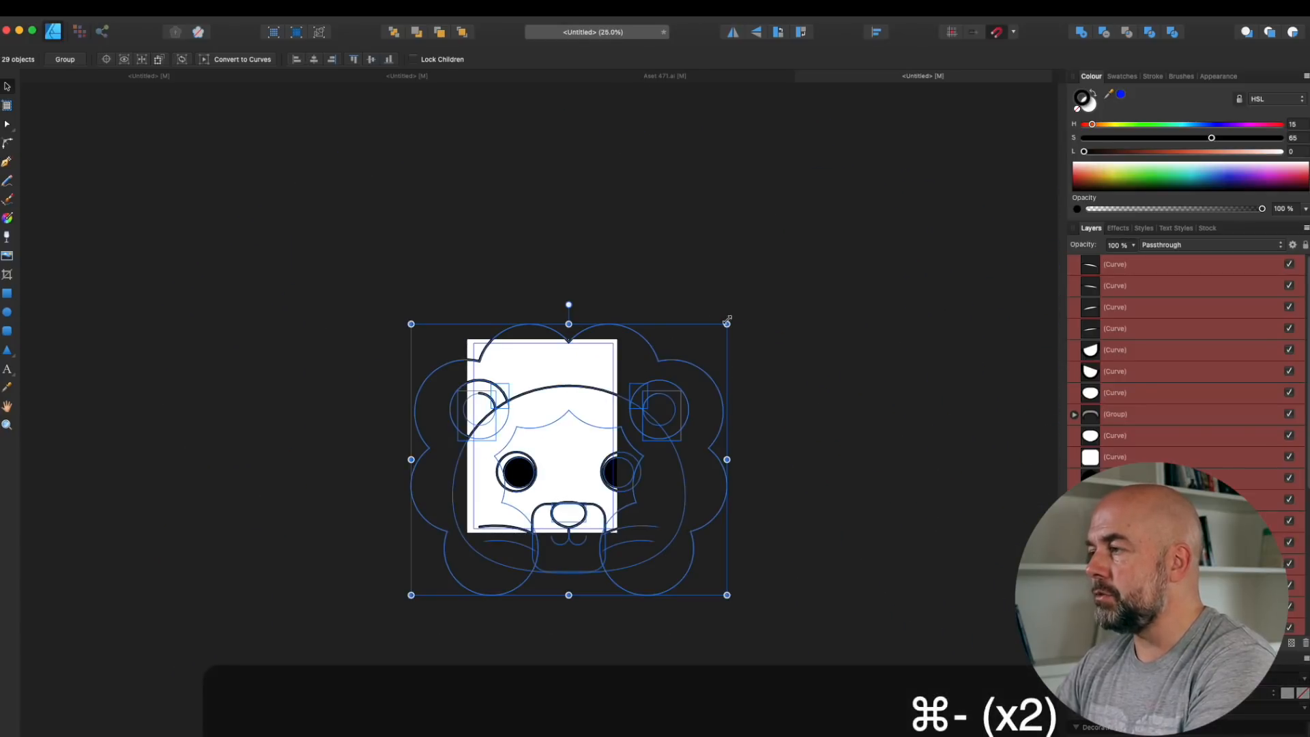
drag(727, 323, 468, 477)
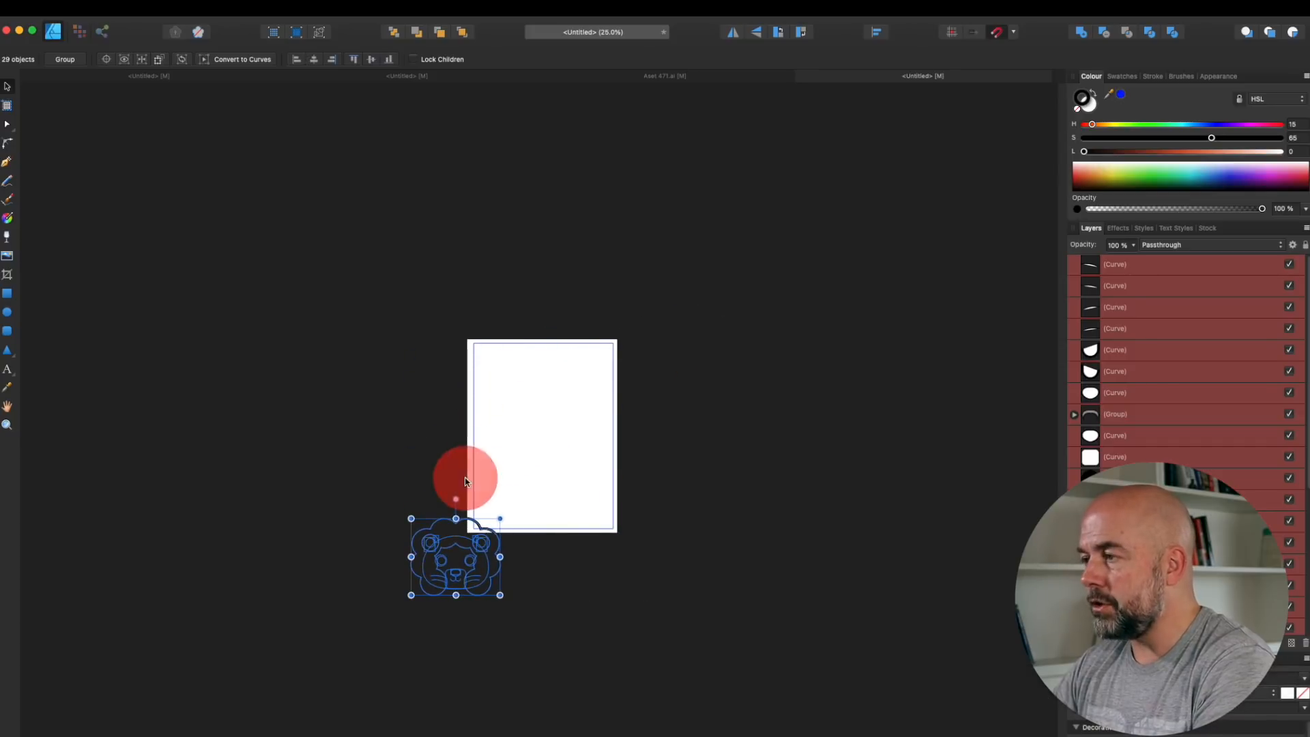
click(476, 564)
drag(475, 563, 556, 438)
drag(599, 379, 602, 372)
key(super+equal)
key(super+equal)
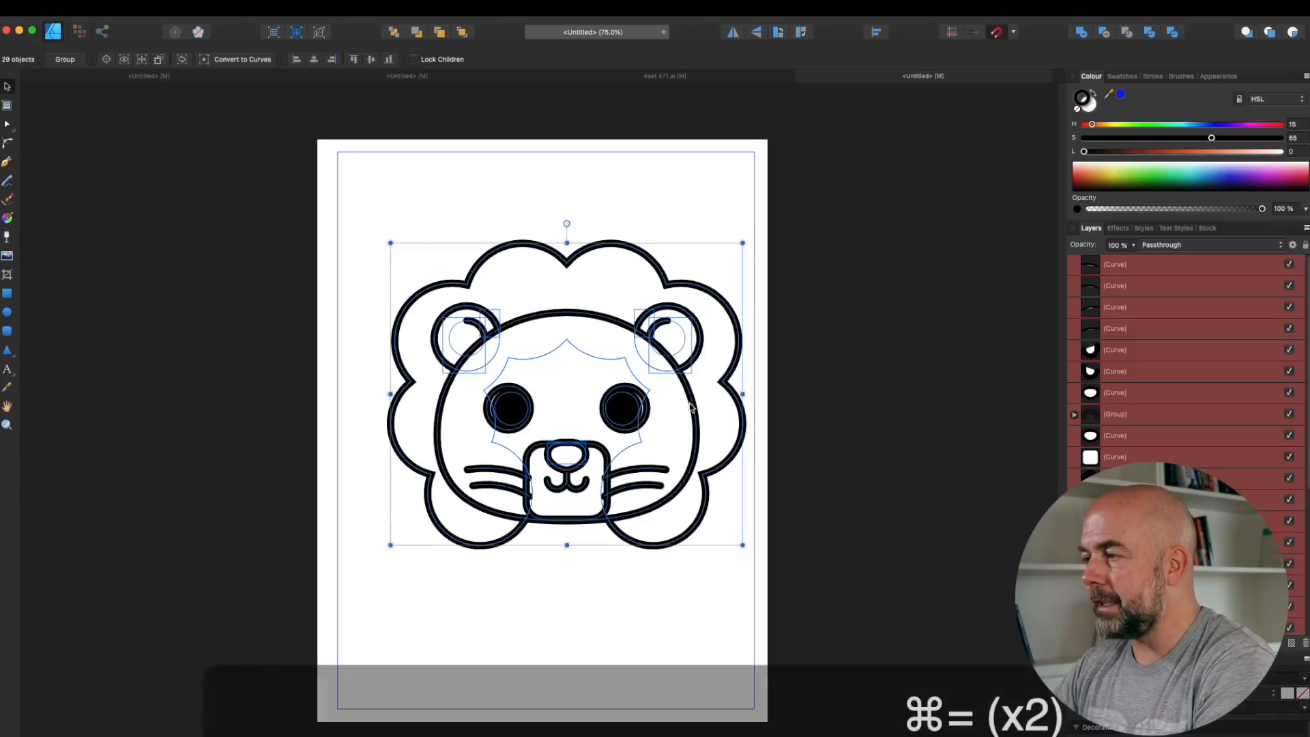
Step: Centre the lion horizontally on the page and enlarge it from its centre to almost the full width between the margins
mouse_move(595, 423)
mouse_down()
mouse_move(596, 393)
mouse_move(594, 471)
mouse_move(591, 407)
mouse_up()
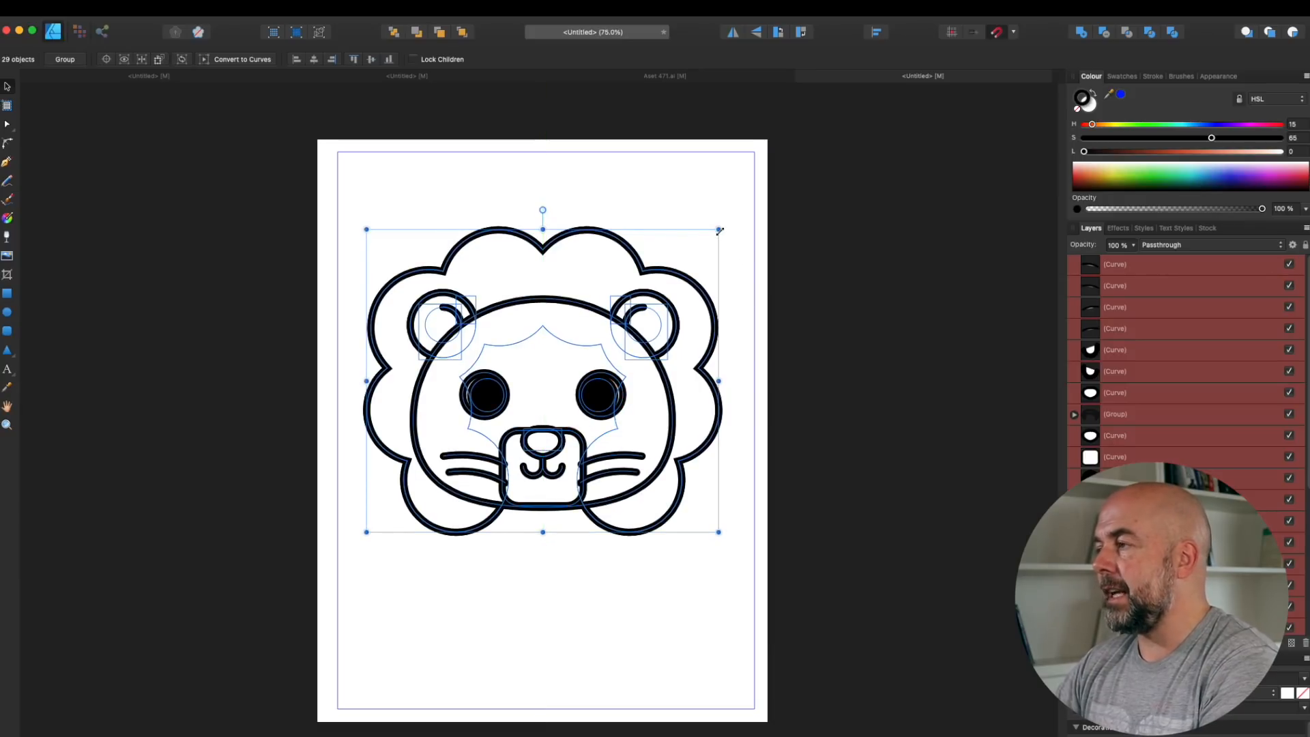
drag(718, 230, 733, 216)
key(super+d)
Step: Reduce the stroke width of all the lion's outlines to 5 pt
drag(329, 193, 756, 580)
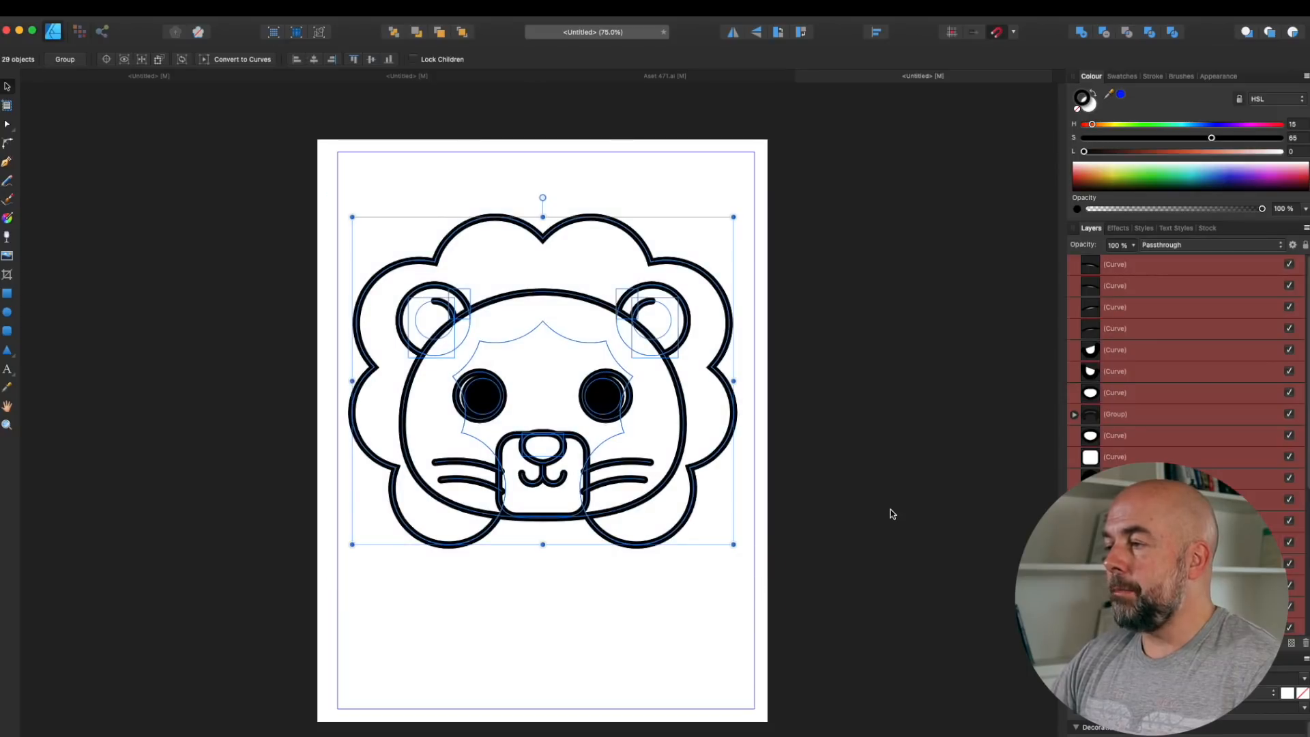
click(1153, 77)
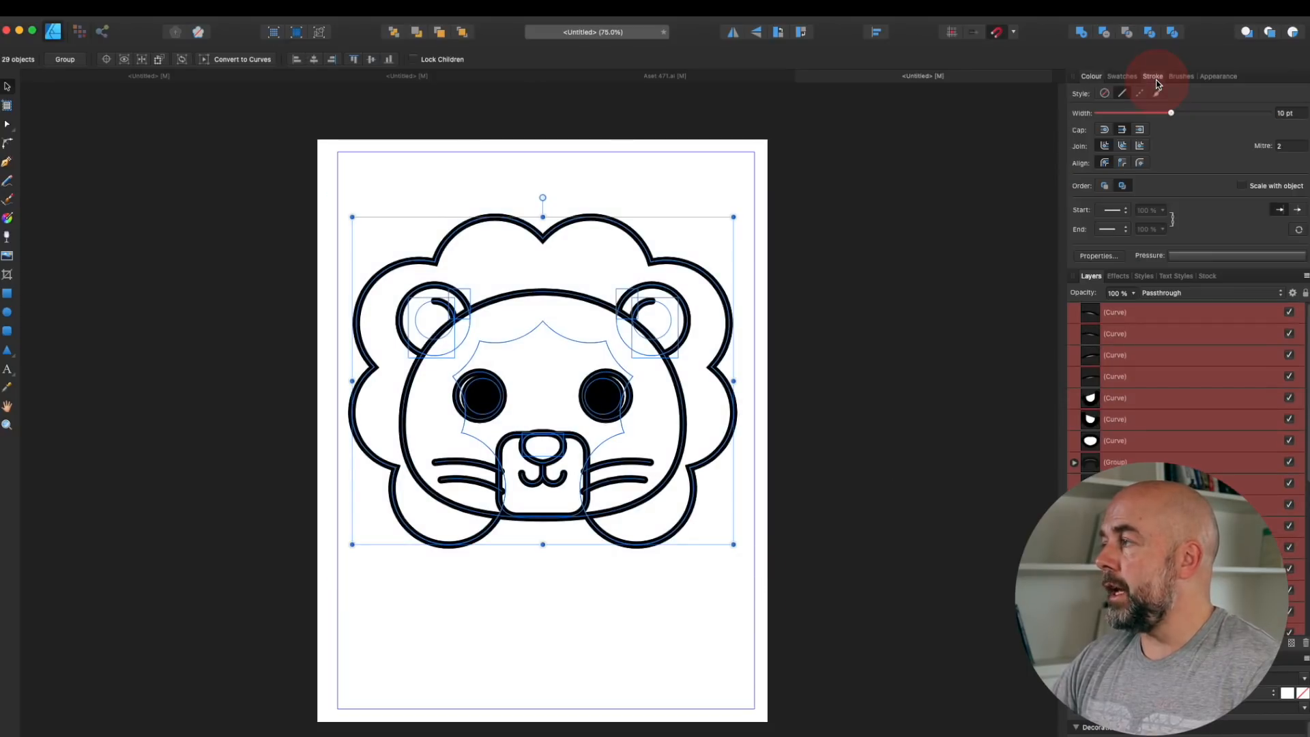
drag(1172, 116, 1152, 118)
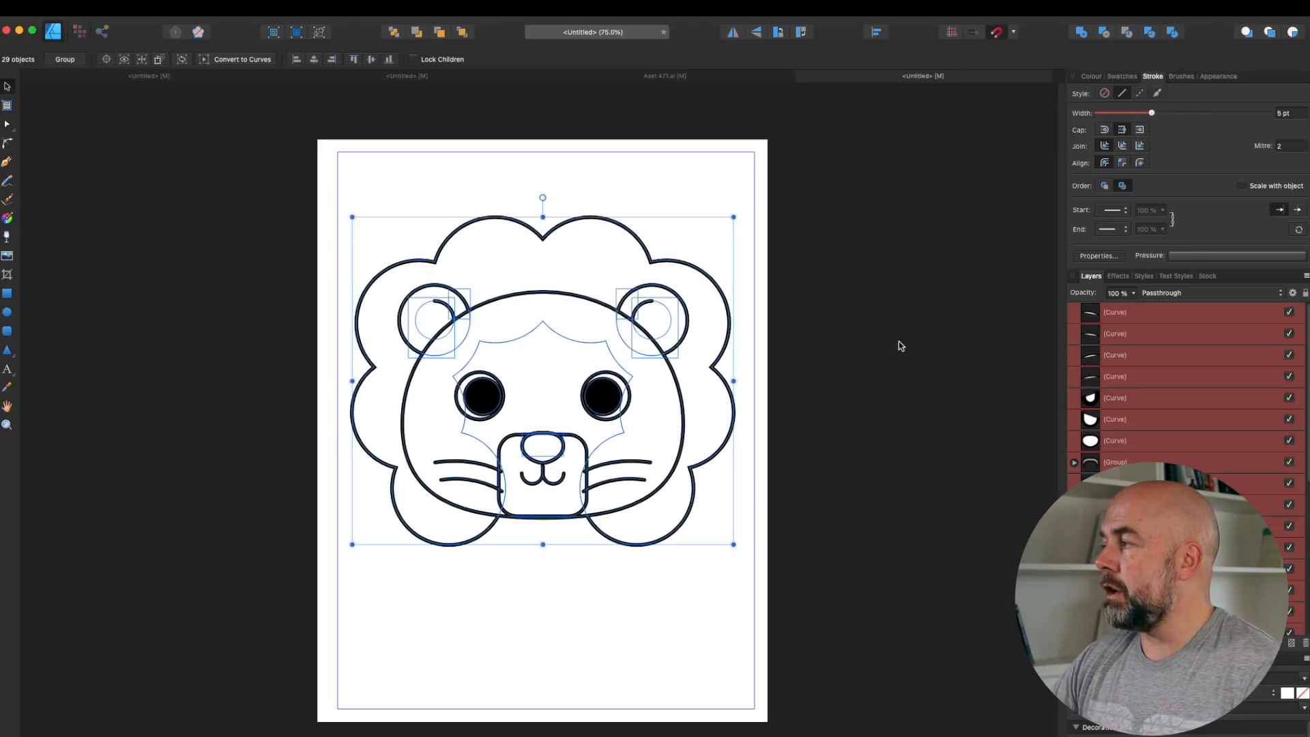
click(883, 363)
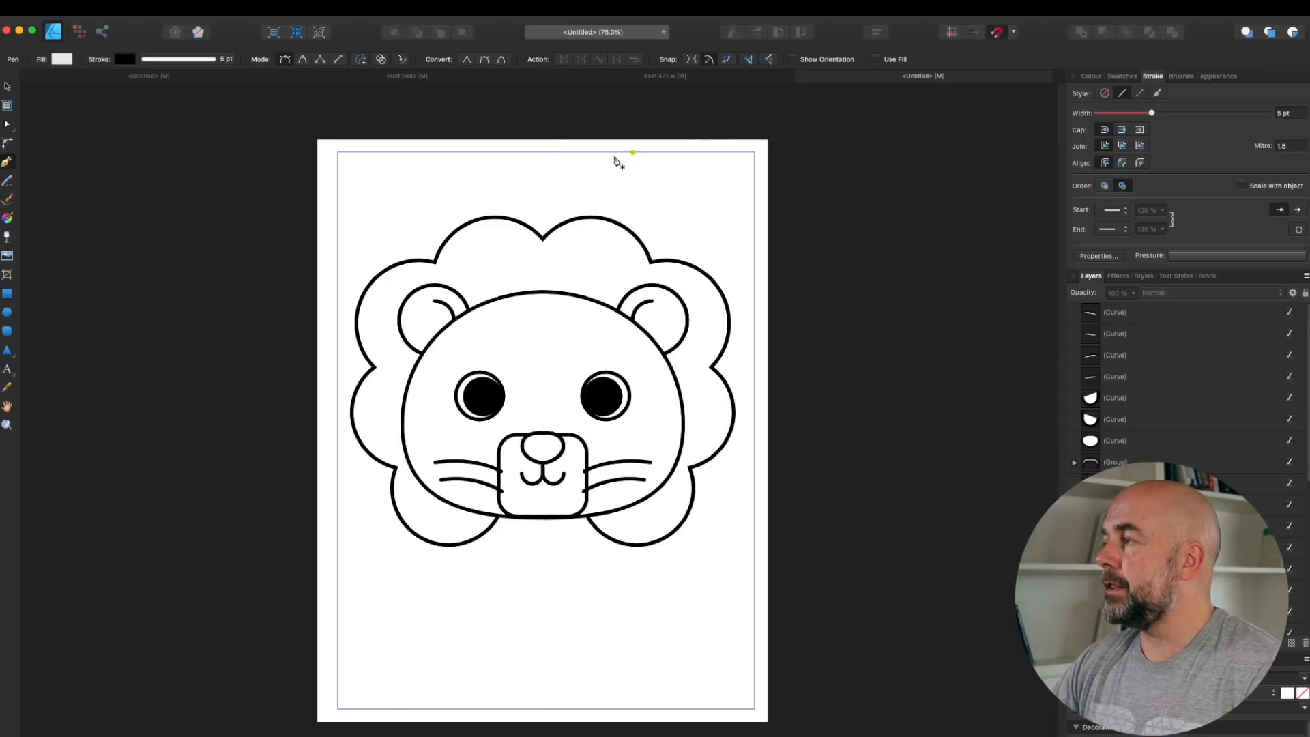
Step: Draw a straight vertical line with the Pen tool down the page's middle, from the top edge to the bottom edge
click(544, 139)
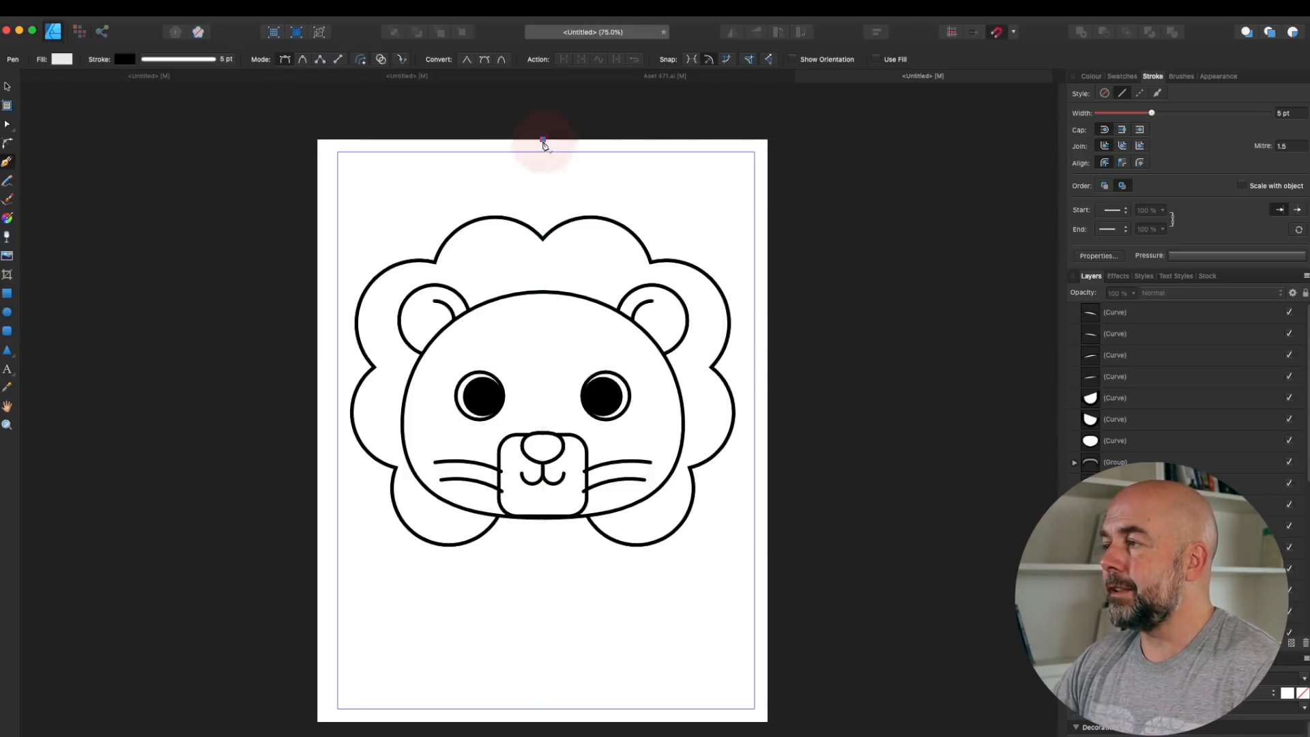
click(546, 722)
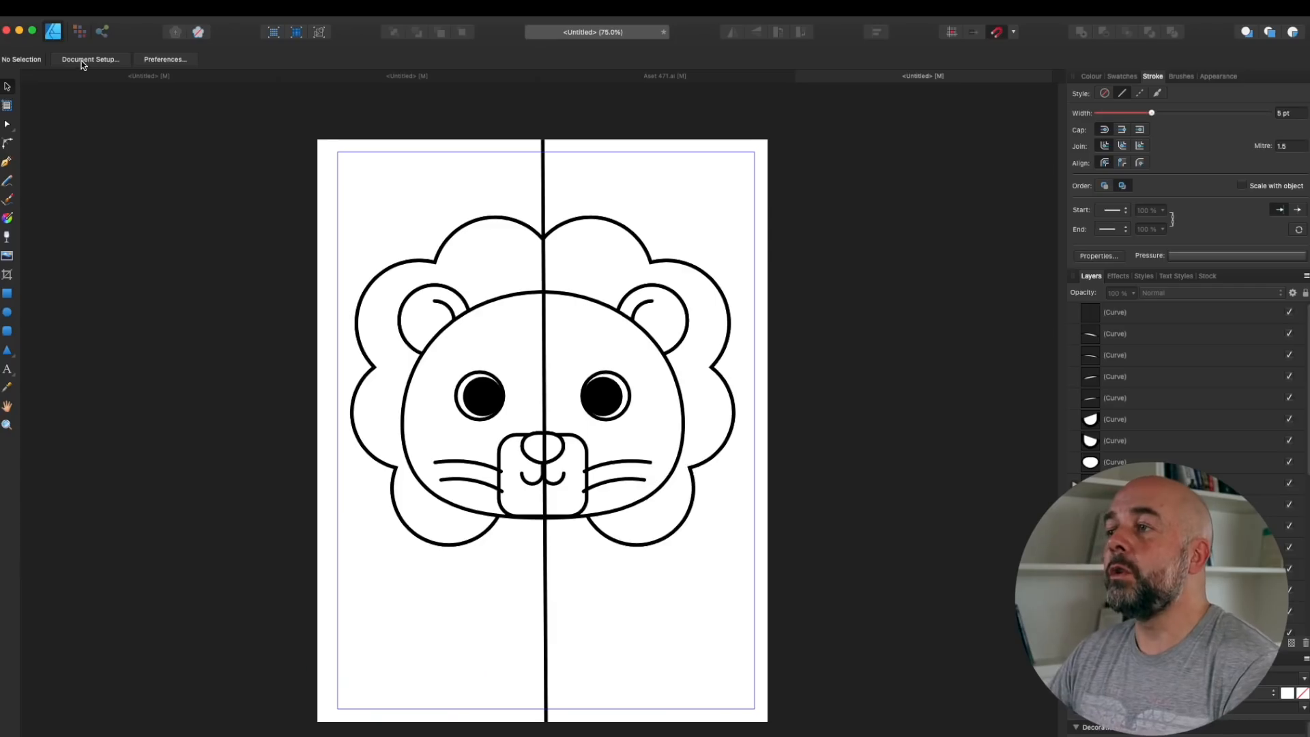
Step: Change the document units to millimetres in the document setup
click(80, 63)
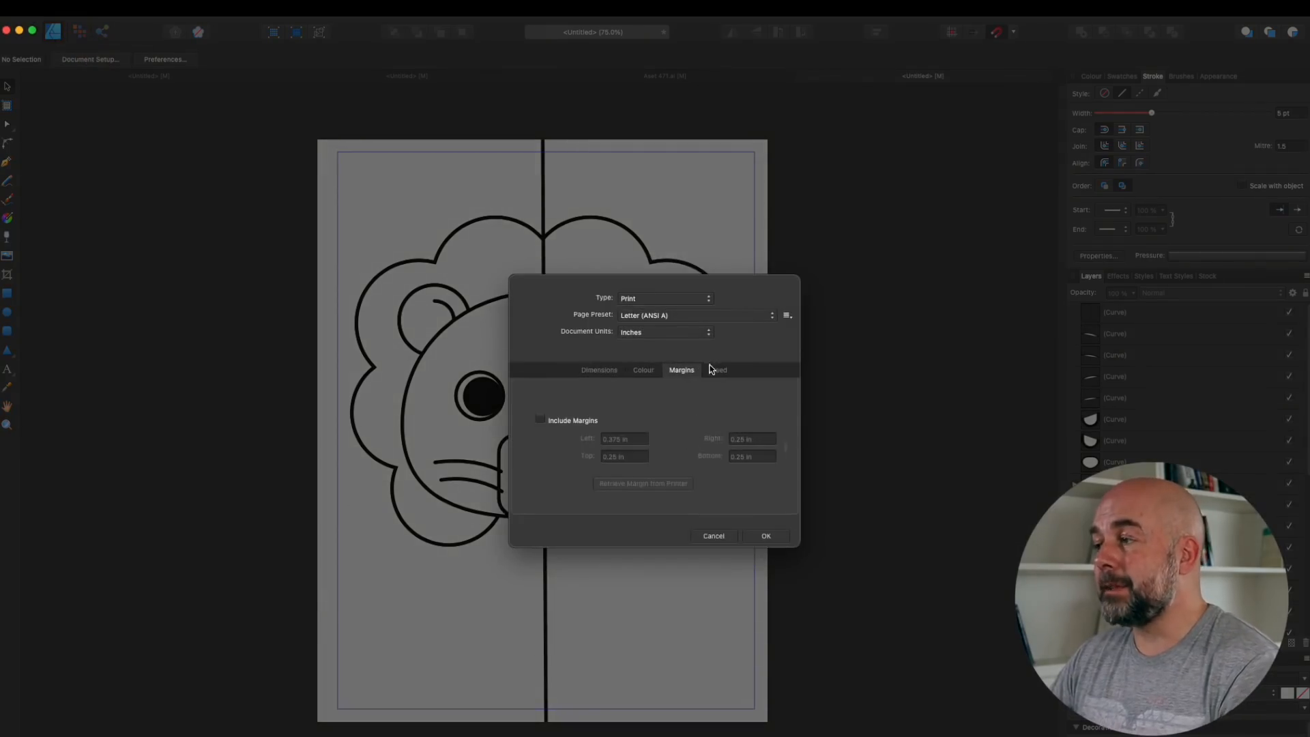
click(708, 333)
click(697, 375)
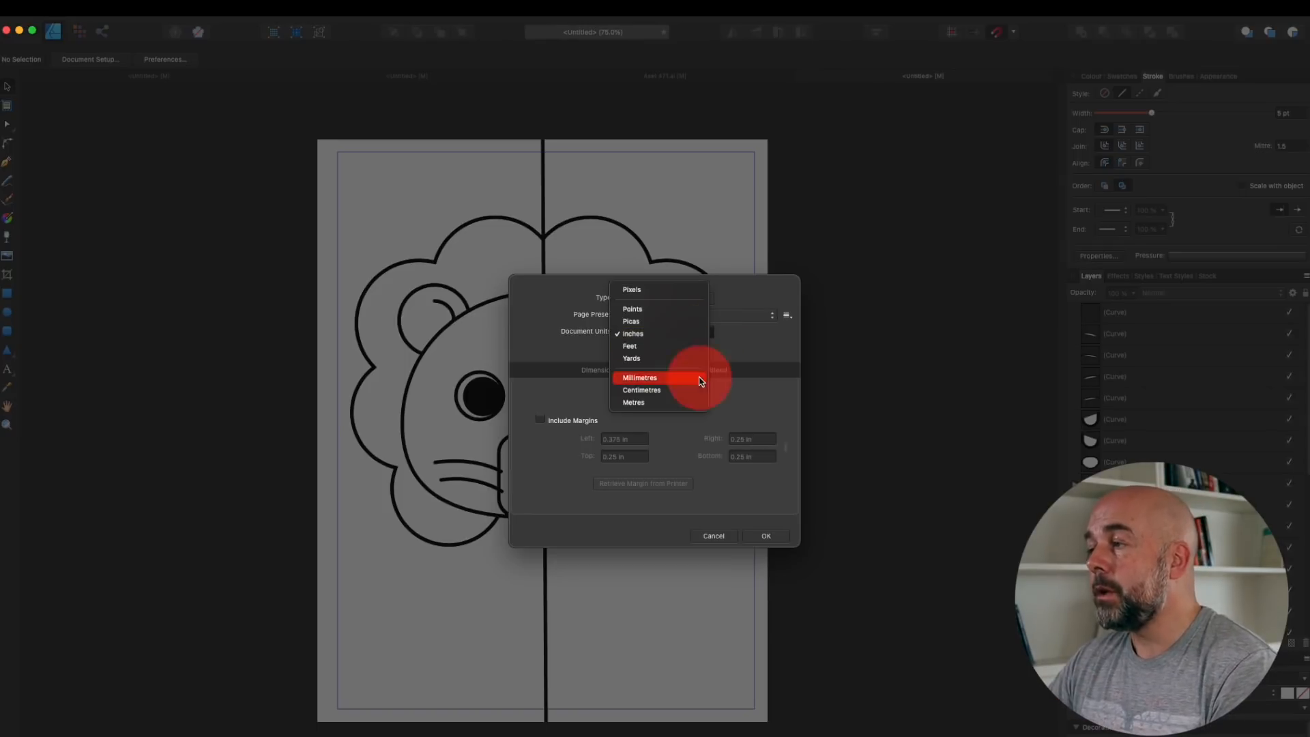
click(775, 540)
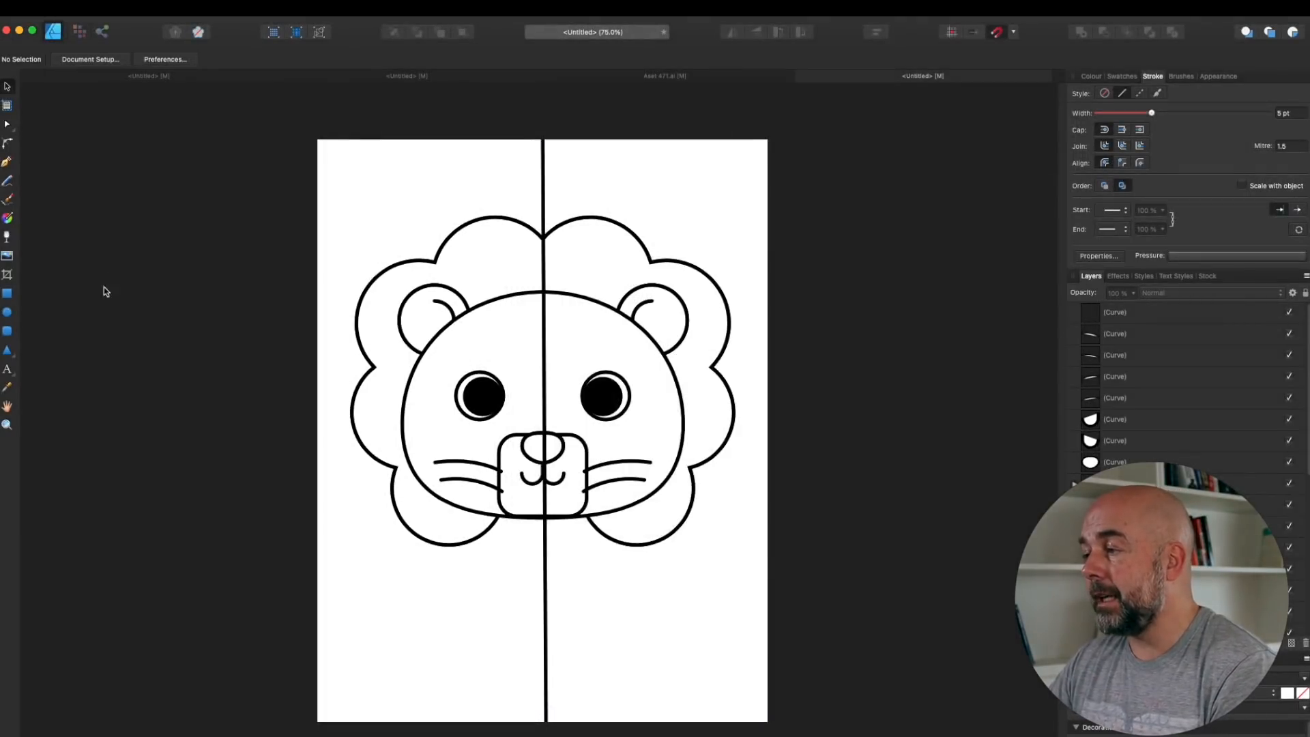
Step: Draw a small circle with the Ellipse tool in the blank area above the left side of the lion's mane
click(8, 312)
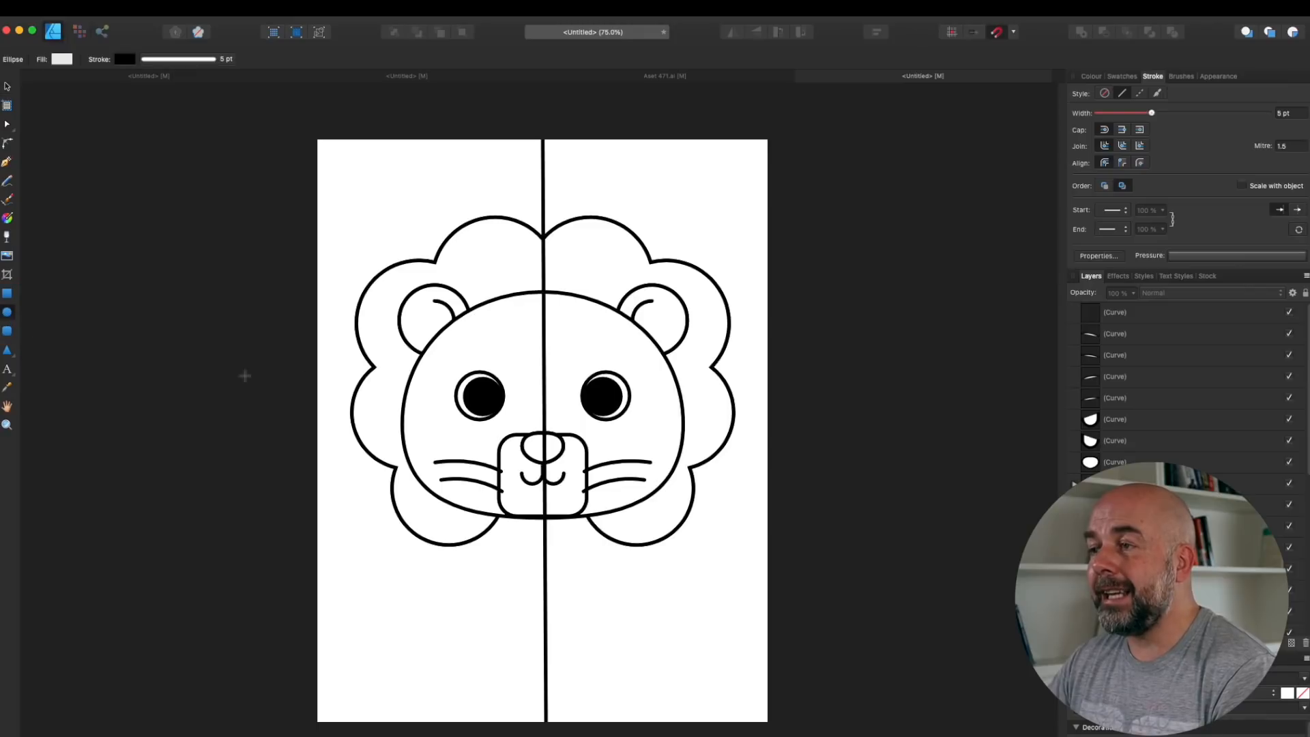
click(363, 174)
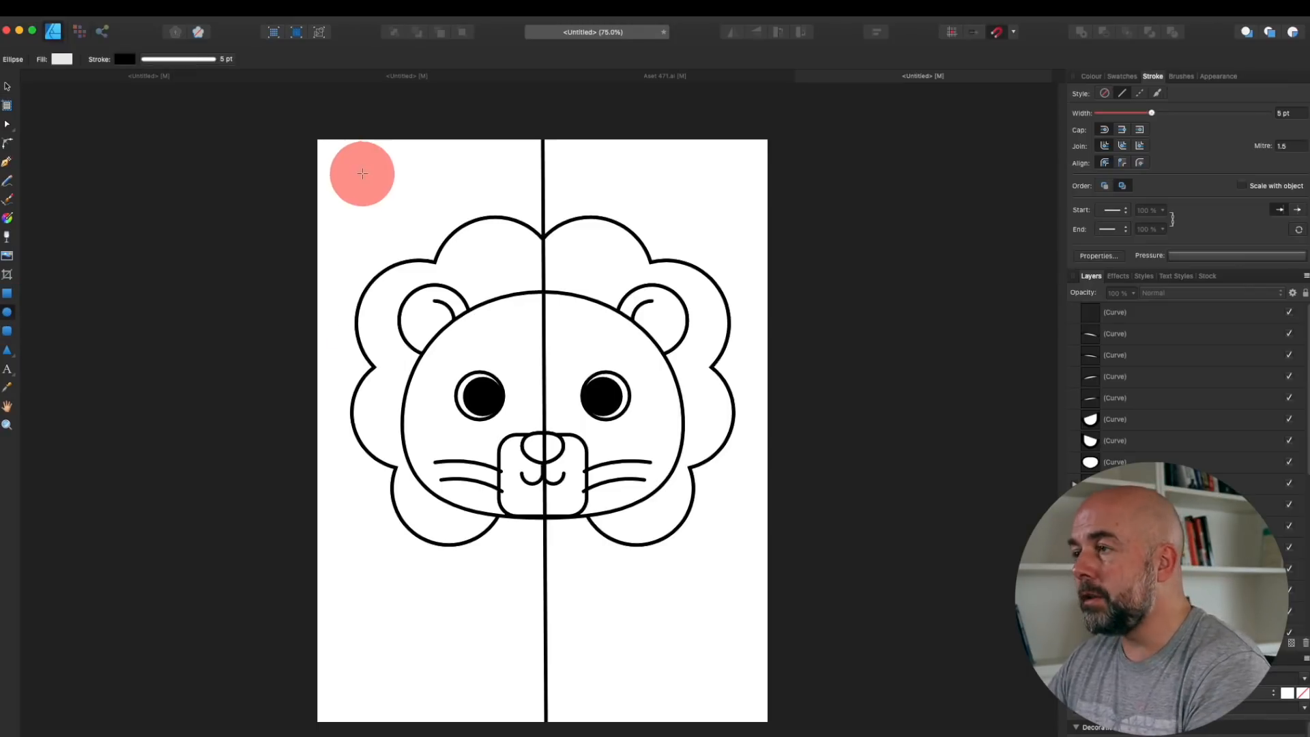
drag(362, 175, 394, 211)
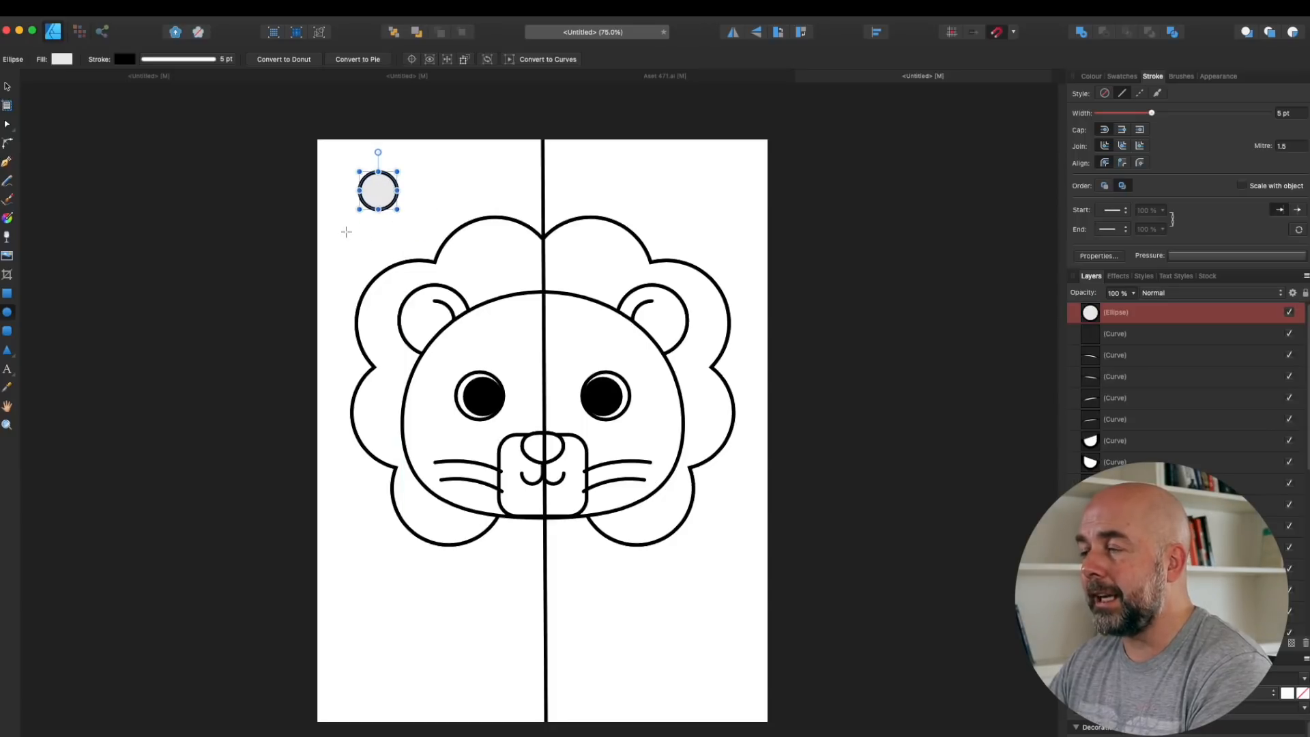
Step: Move the circle into the mane and spread copies over the left half of the mane and face, twelve circles in total
key(v)
drag(394, 202, 532, 262)
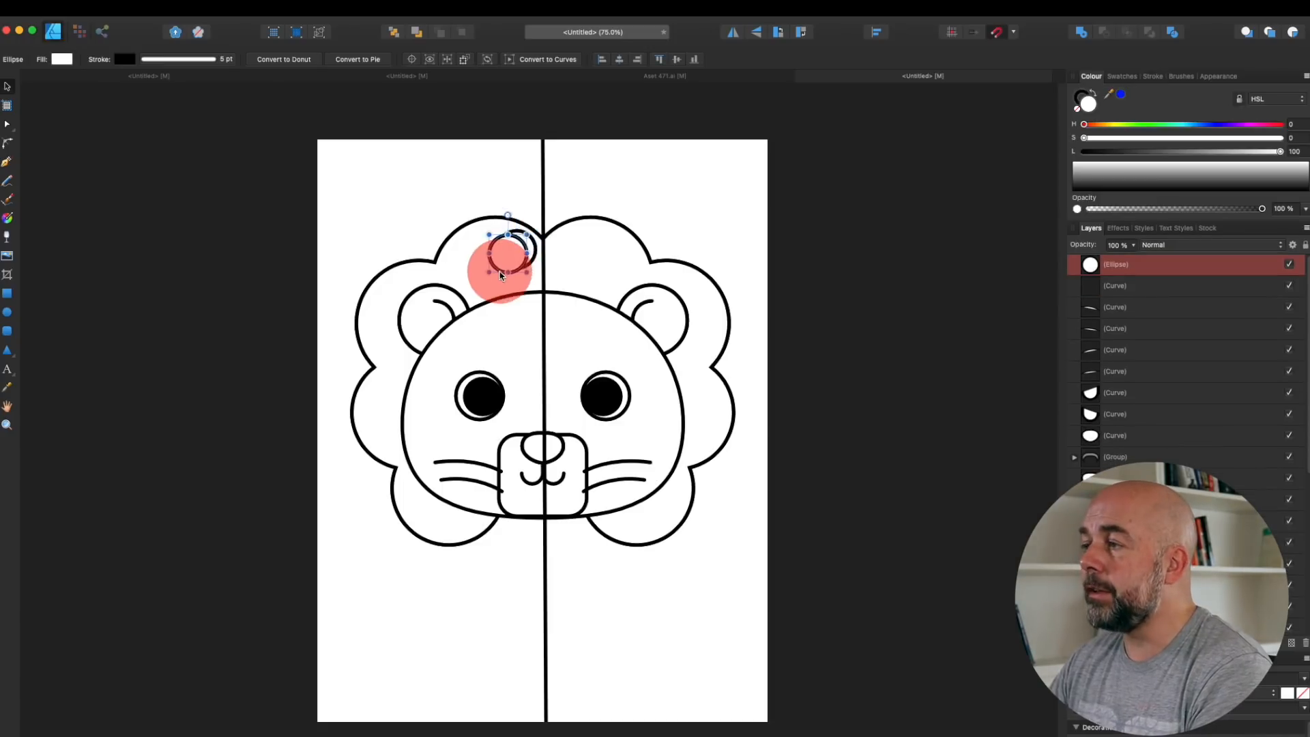
drag(466, 286, 512, 430)
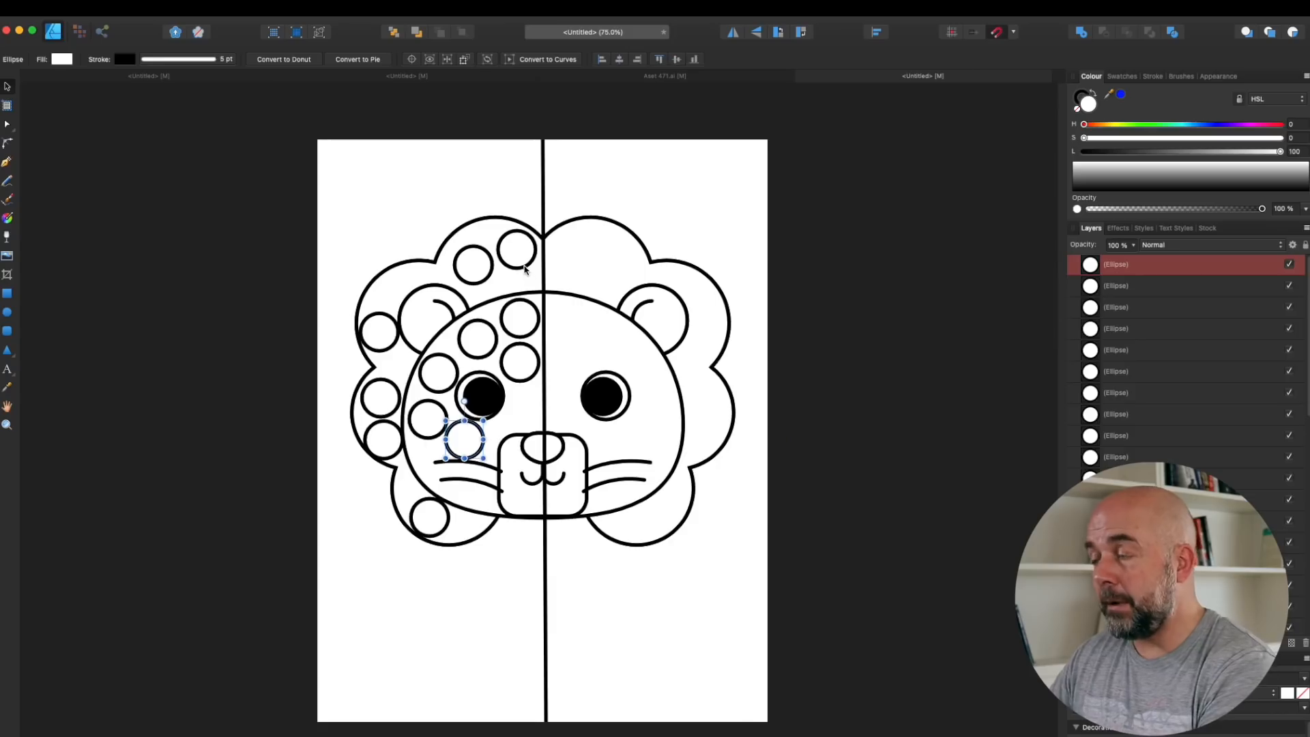
Step: Select all twelve circles on the lion's left half and group them
shift+click(516, 251)
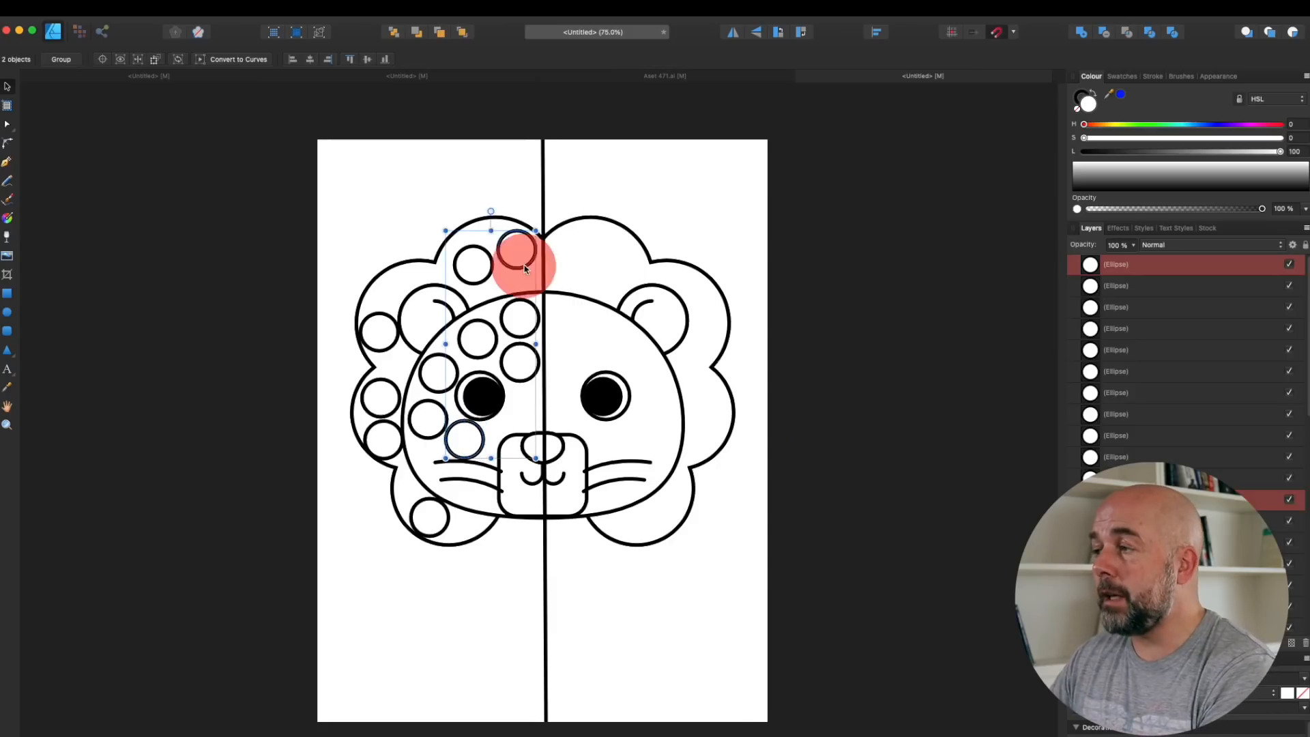
shift+click(518, 336)
shift+click(487, 356)
shift+click(472, 283)
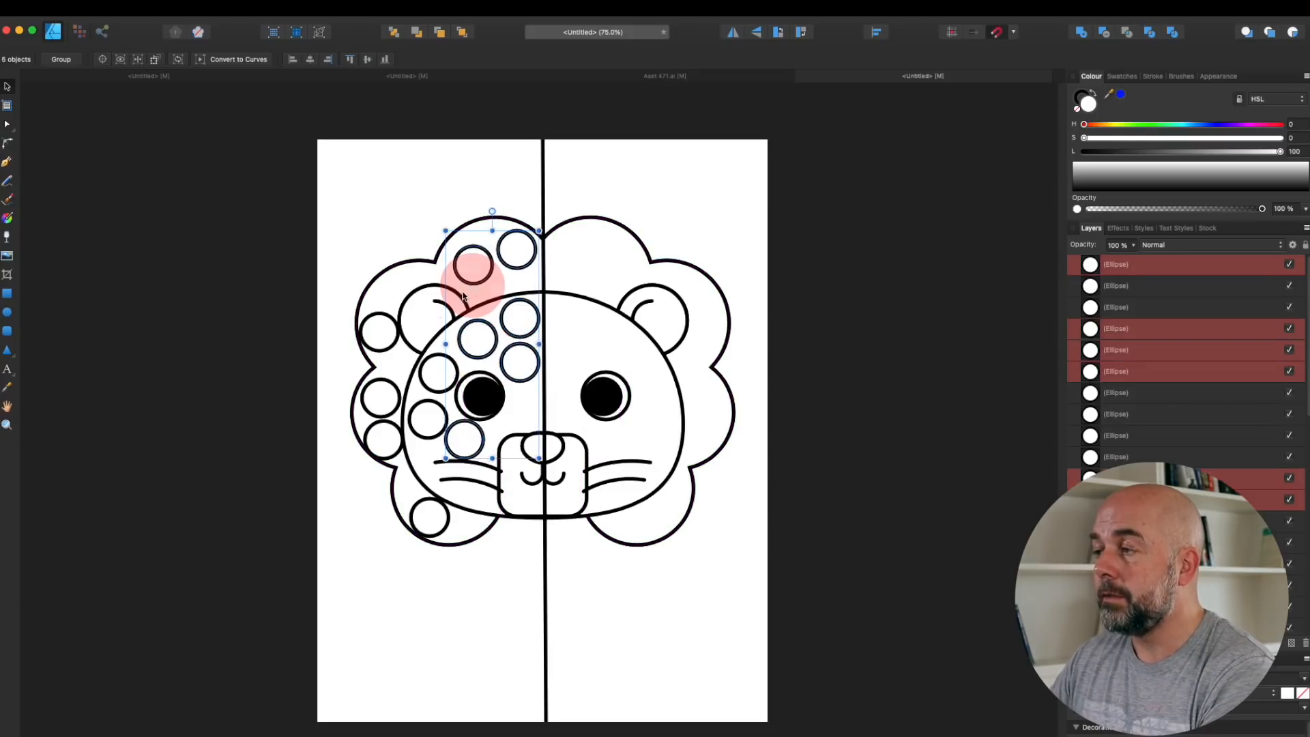
shift+click(395, 337)
shift+click(380, 397)
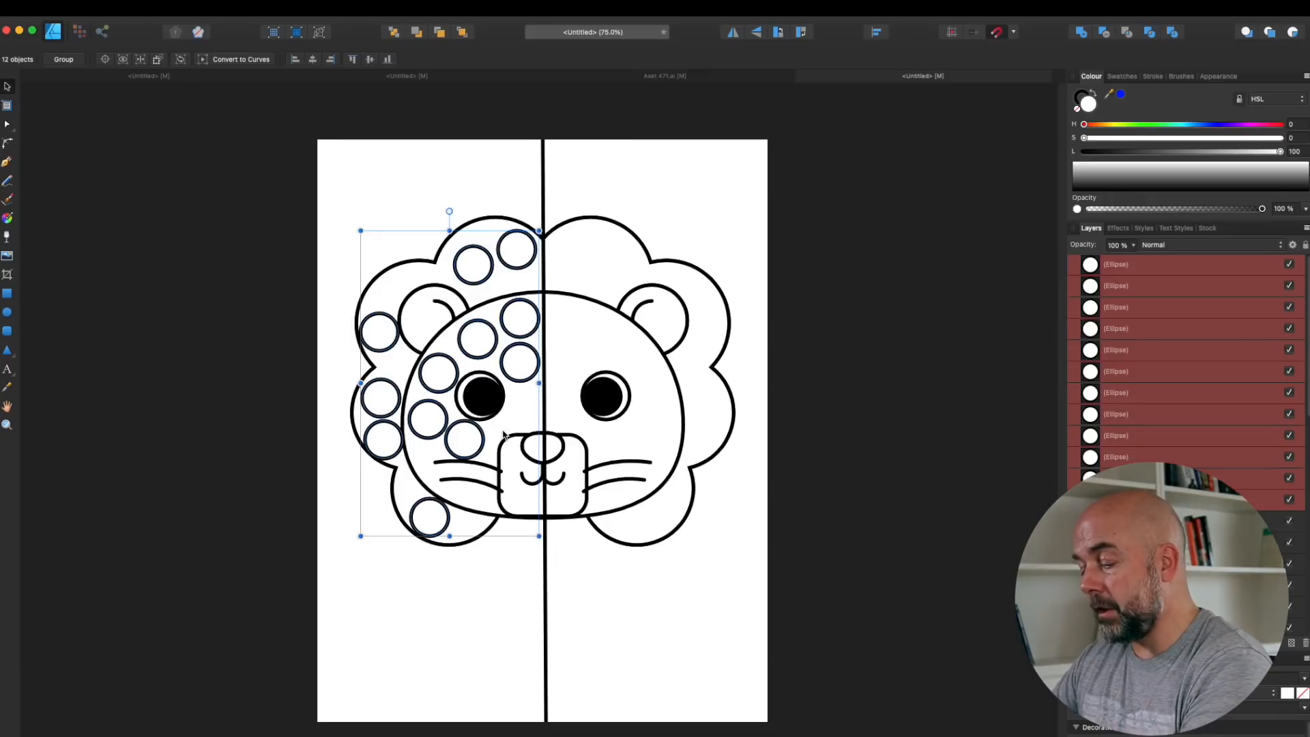
key(super+g)
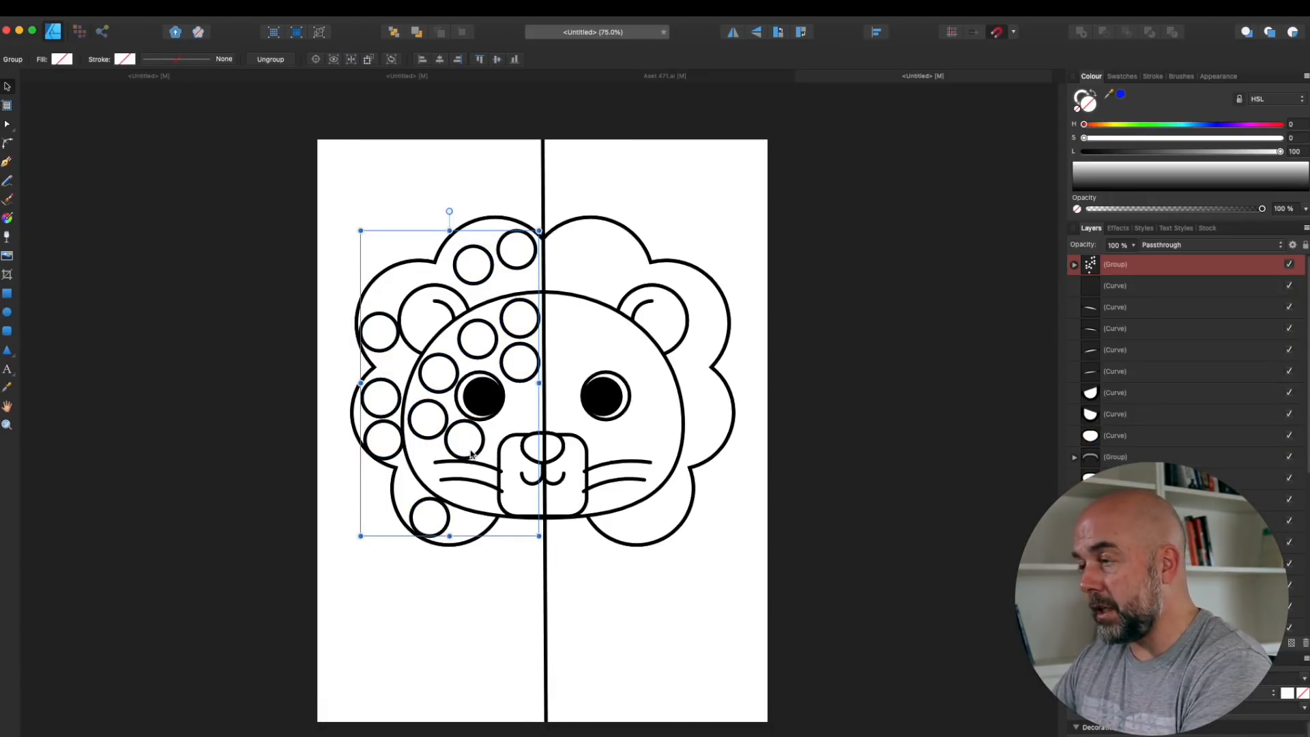
Step: Duplicate the circle group in place and flip the copy horizontally
key(super+c)
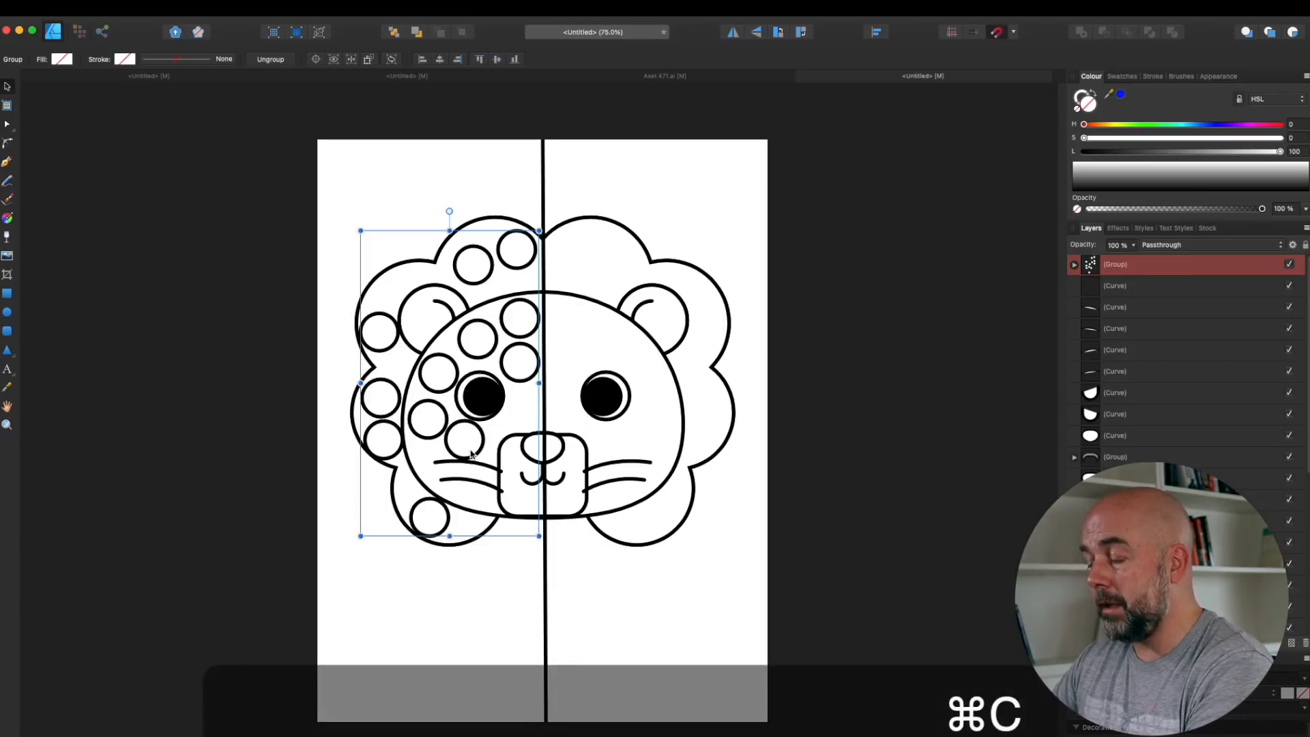
key(super+v)
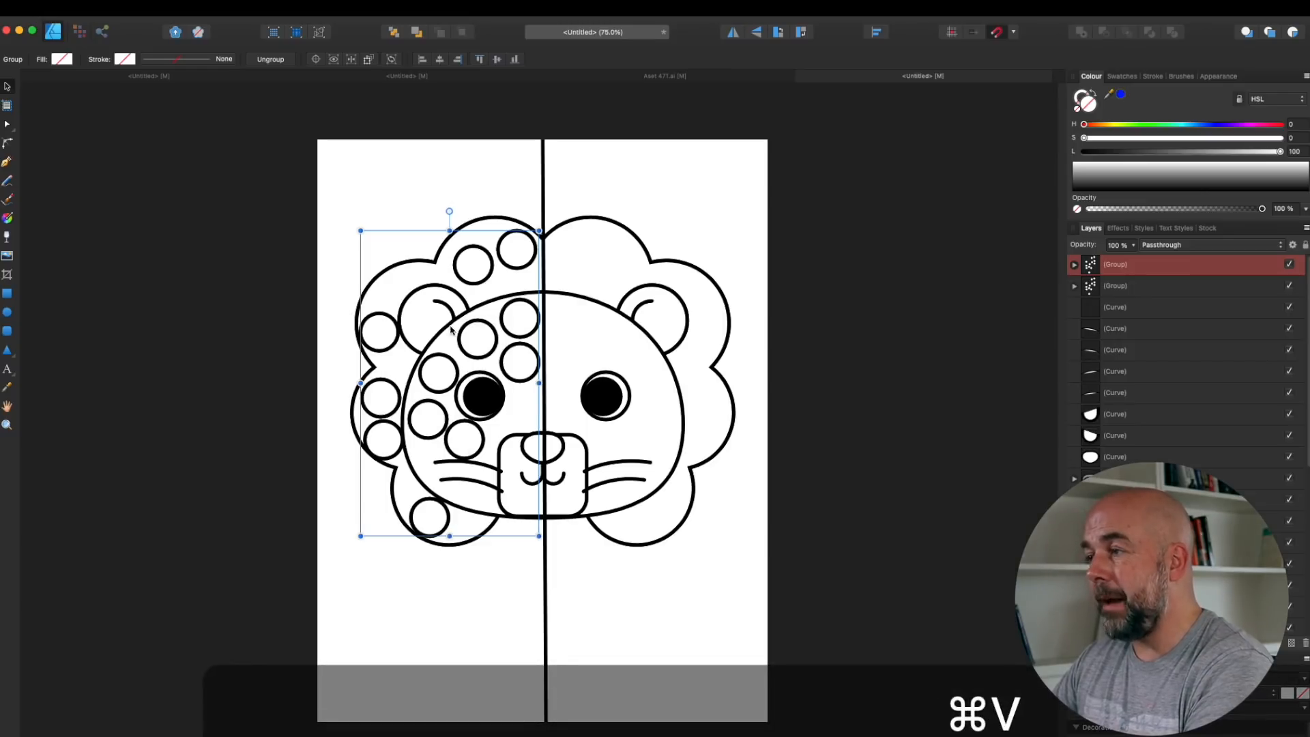
right_click(478, 361)
mouse_move(506, 557)
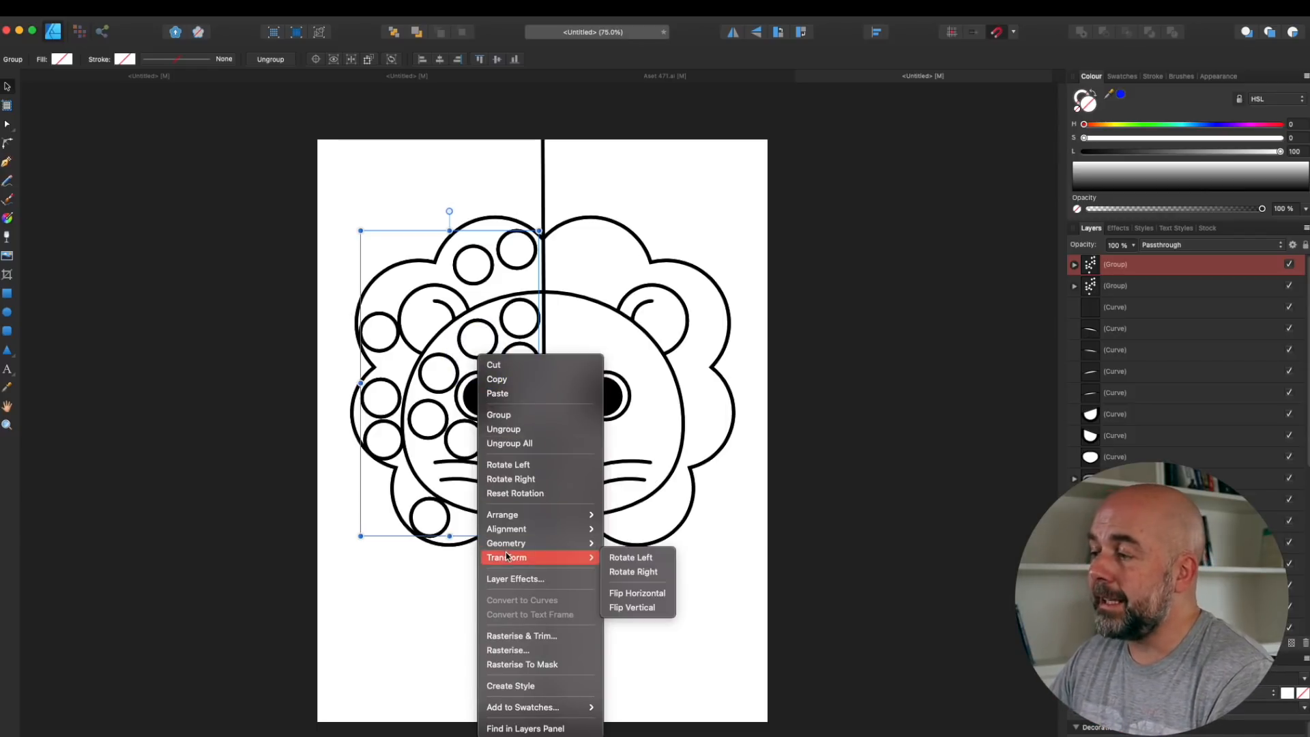
click(635, 594)
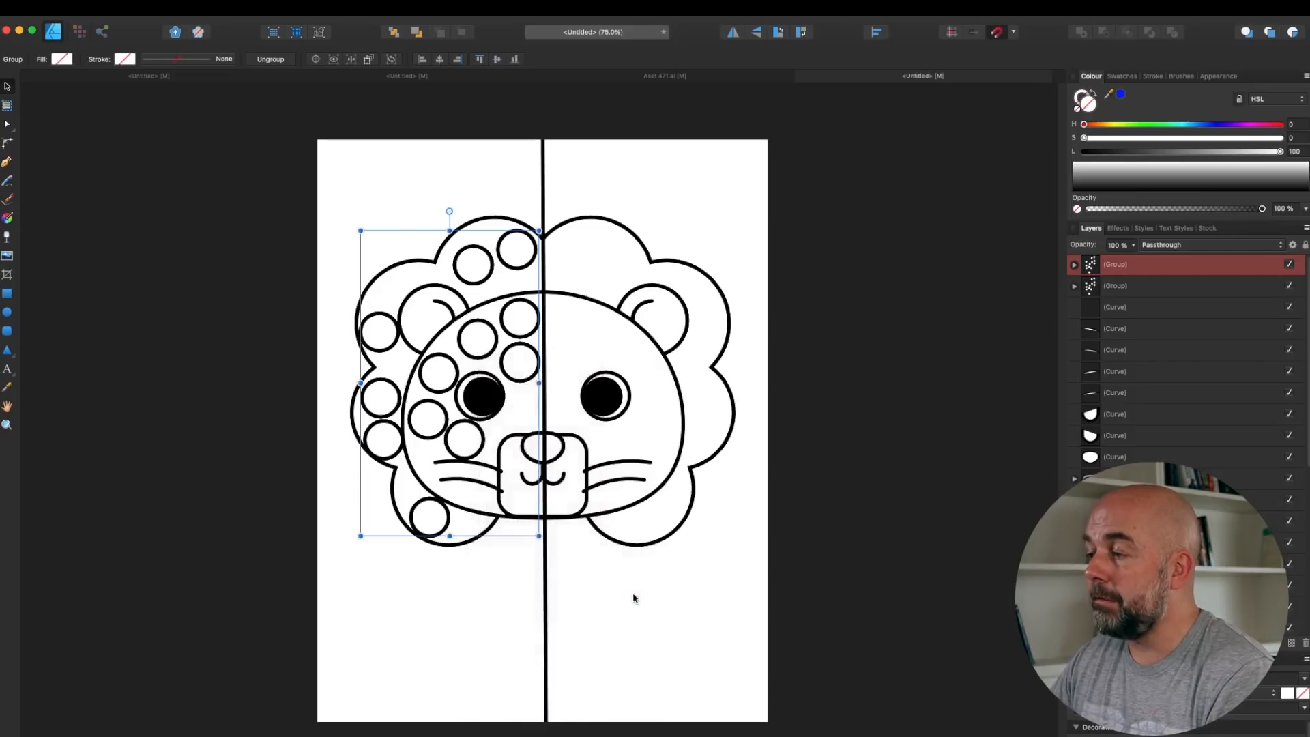
Step: Move the flipped circle group onto the lion's right half and nudge it up level with the left group
drag(389, 228, 573, 238)
key(Up)
key(Up)
key(Up)
key(Up)
key(Up)
key(Up)
key(Up)
key(Up)
key(Up)
key(Up)
key(Up)
key(Up)
key(Up)
key(Up)
key(Up)
key(Up)
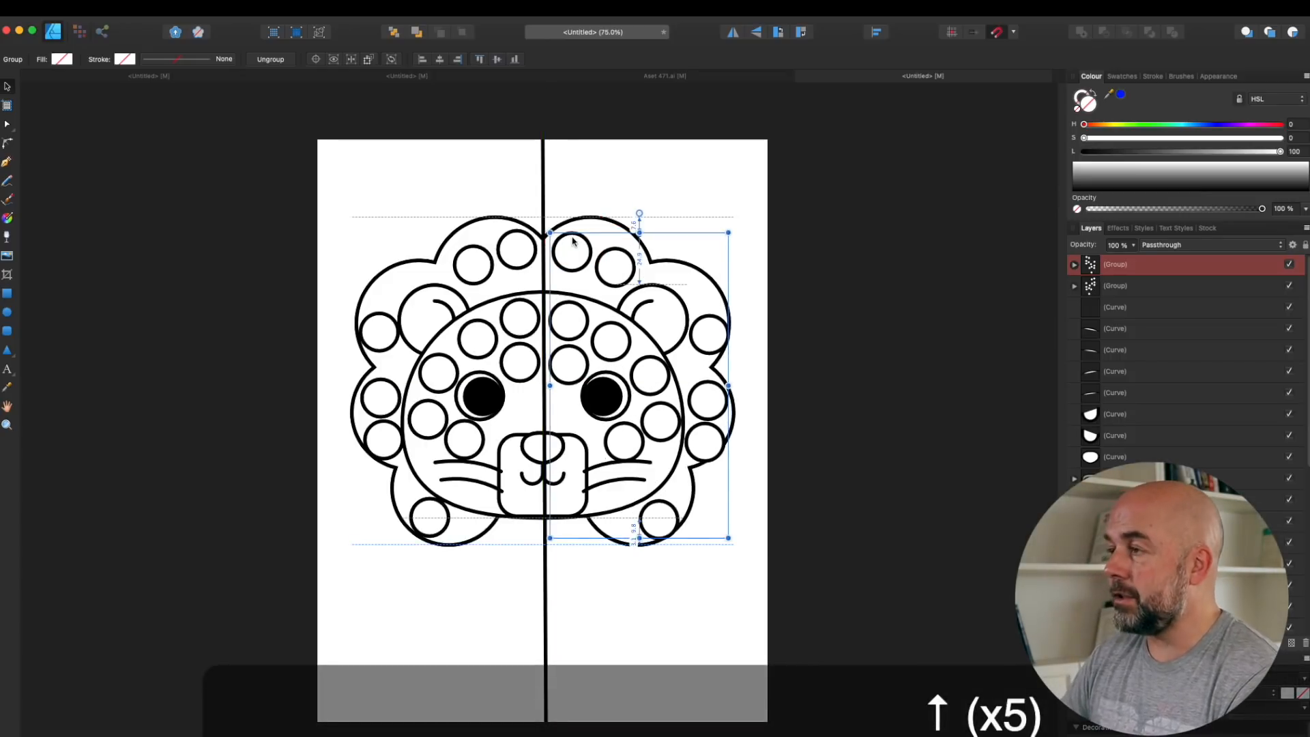
key(Up)
key(Up)
key(Up)
key(Up)
key(Up)
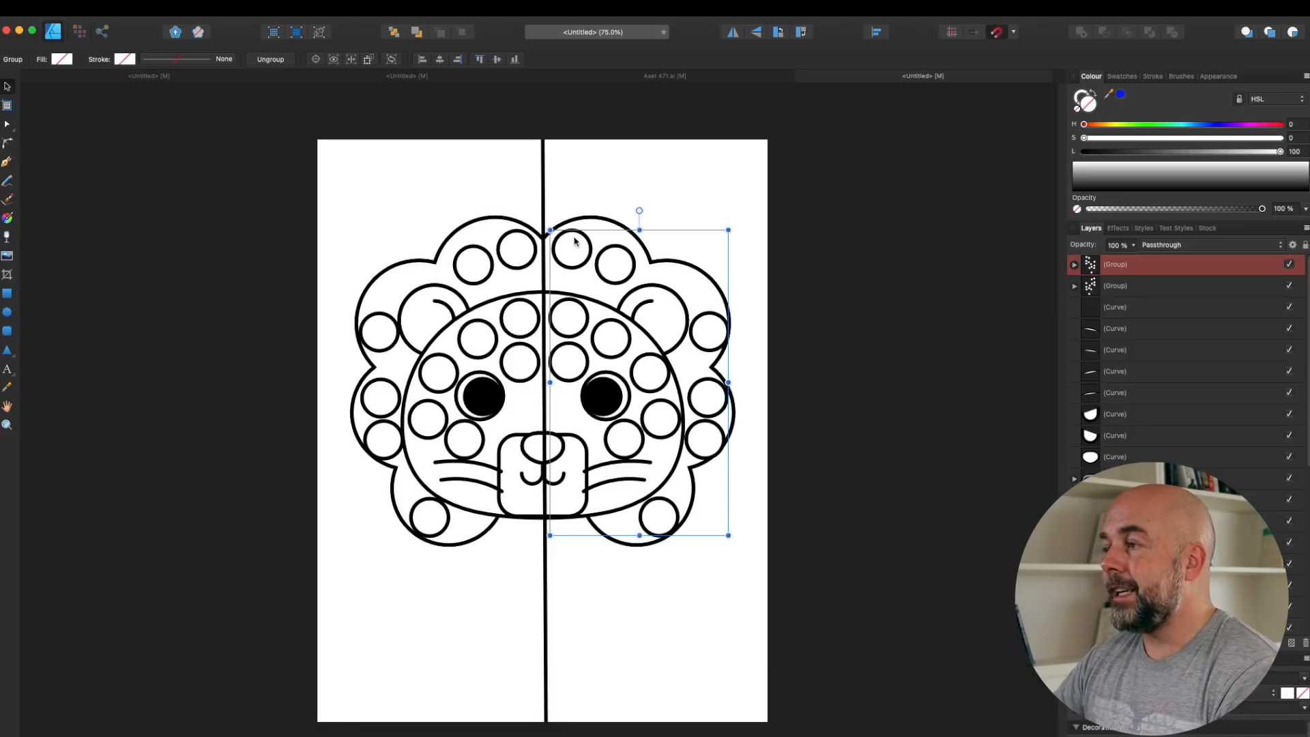
Step: Delete the vertical guide line through the middle of the lion
click(591, 195)
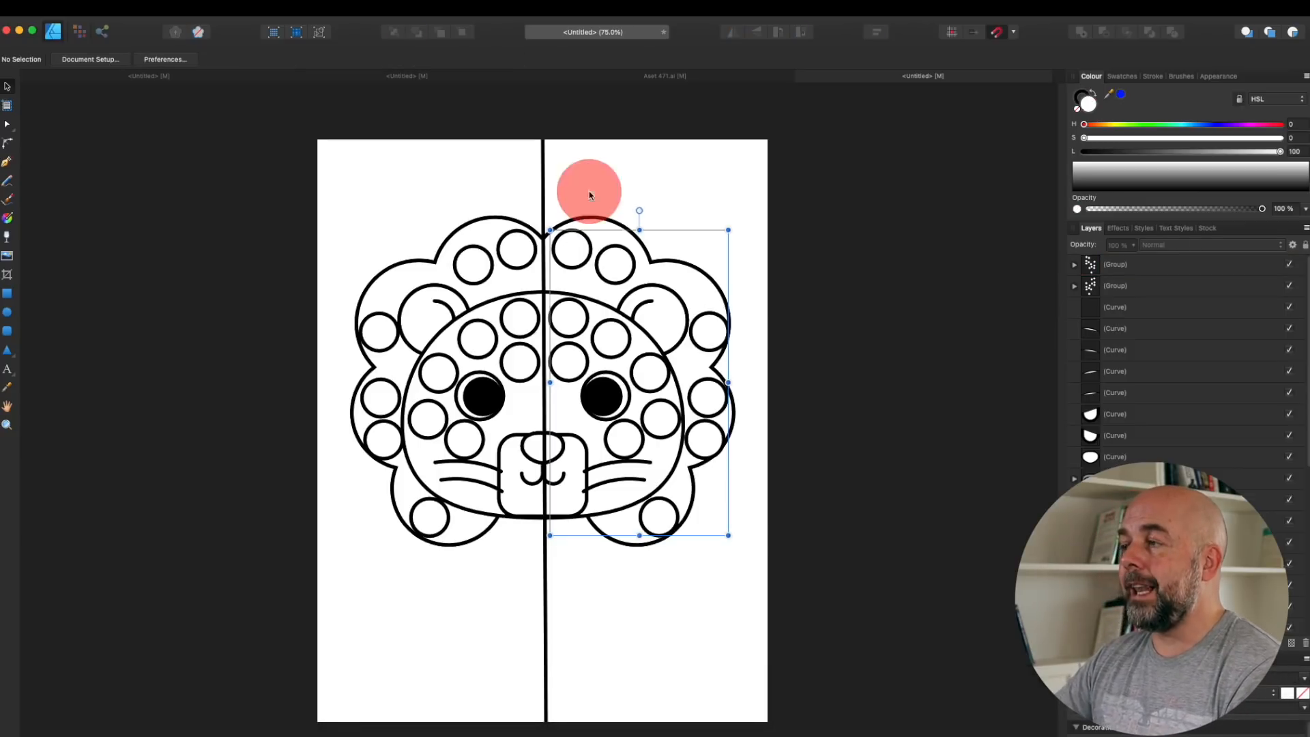
click(544, 195)
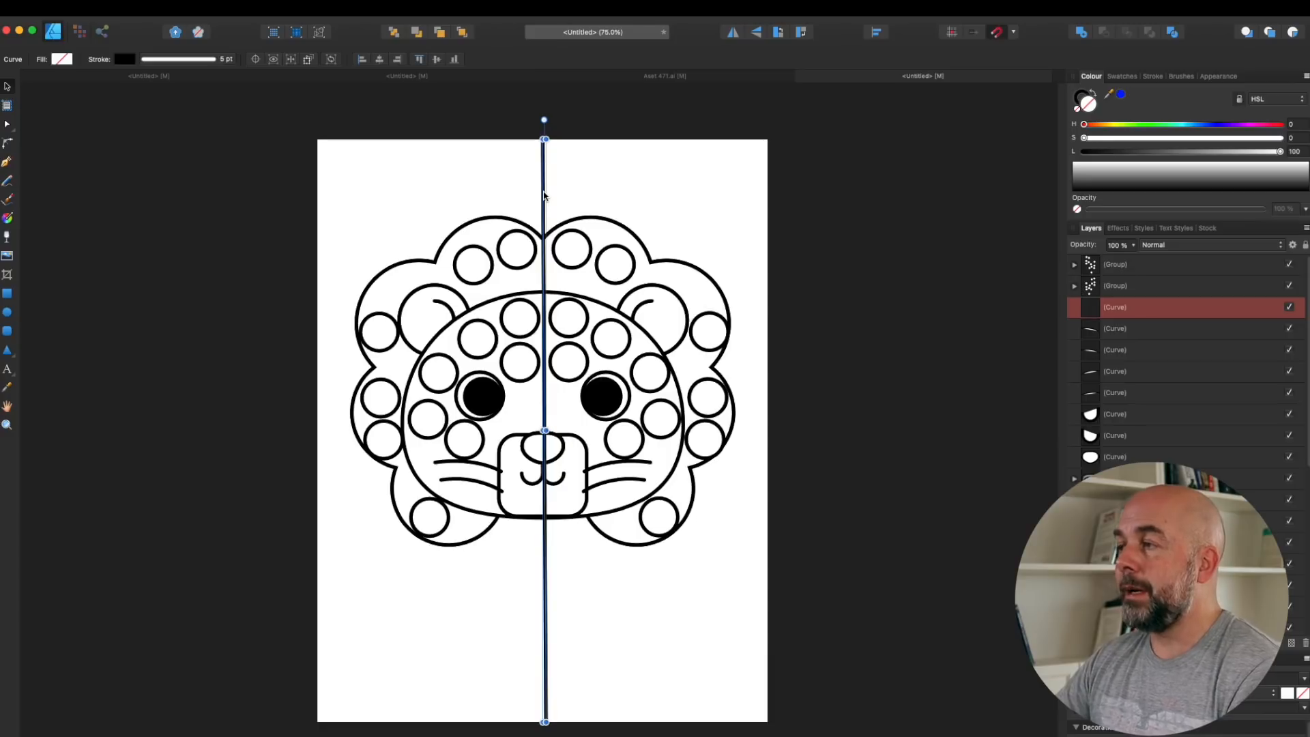
key(BackSpace)
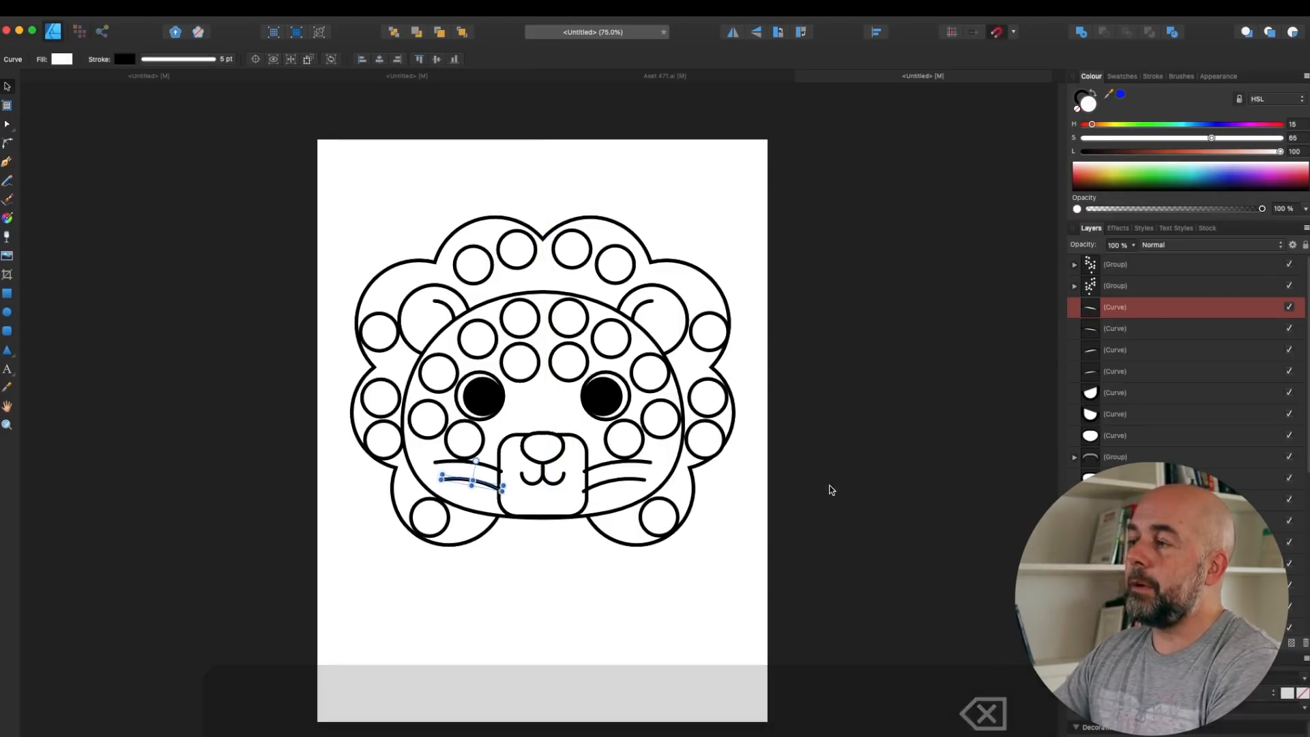
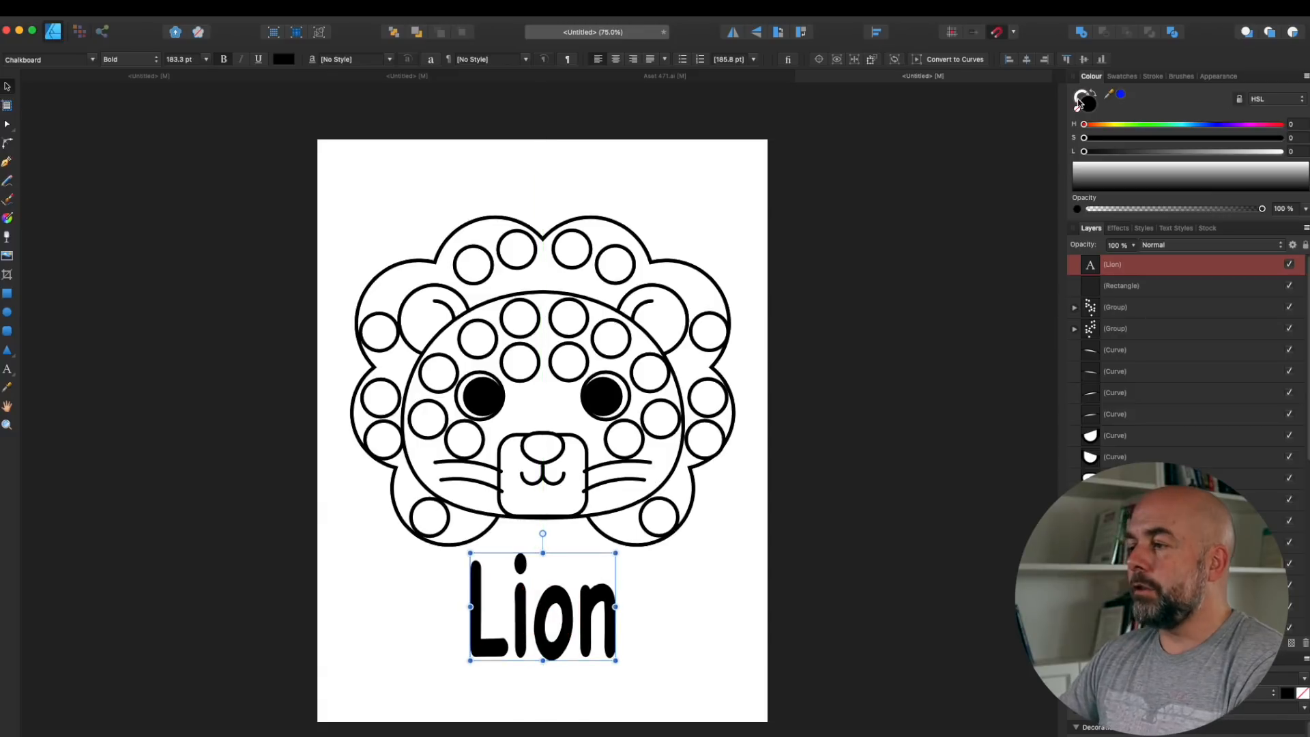
Step: Give the "Lion" text a black stroke and set the stroke width to 4.5 pt
click(1080, 99)
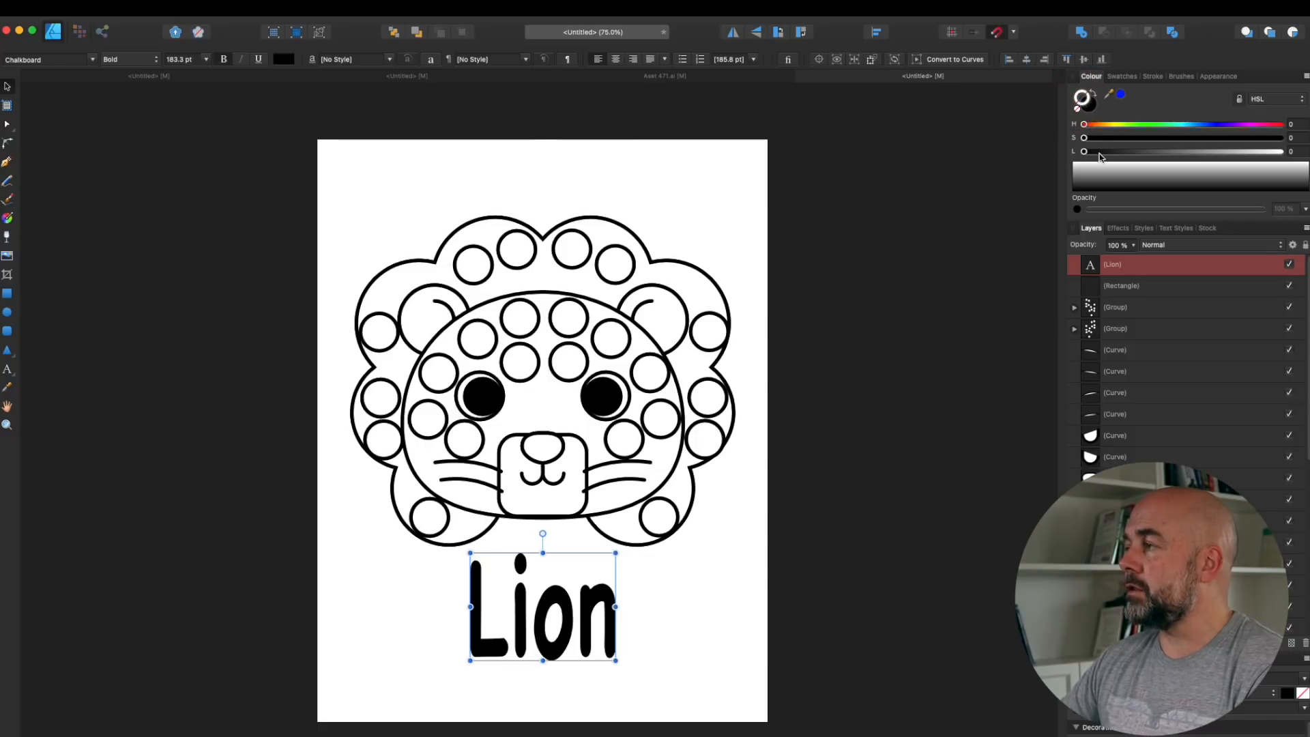
click(1088, 153)
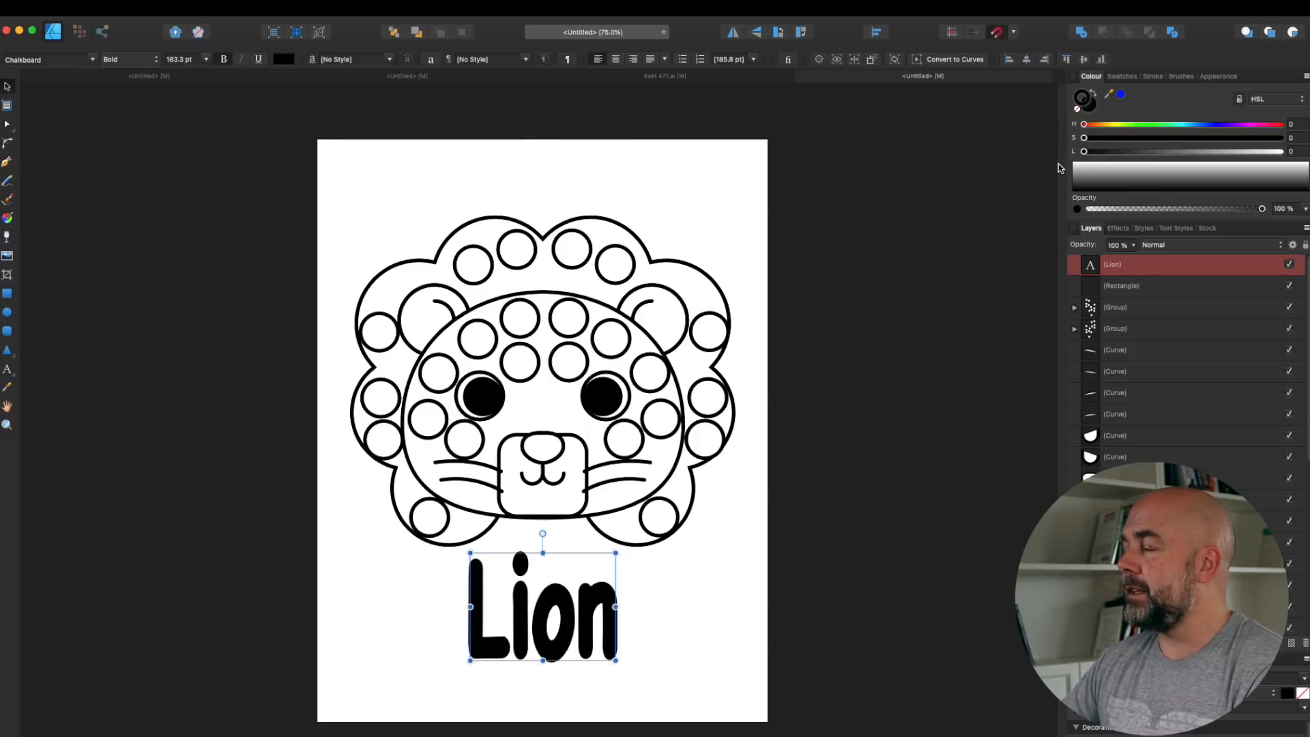
click(1153, 76)
mouse_move(1152, 114)
mouse_down()
mouse_move(1222, 109)
mouse_move(1152, 119)
mouse_up()
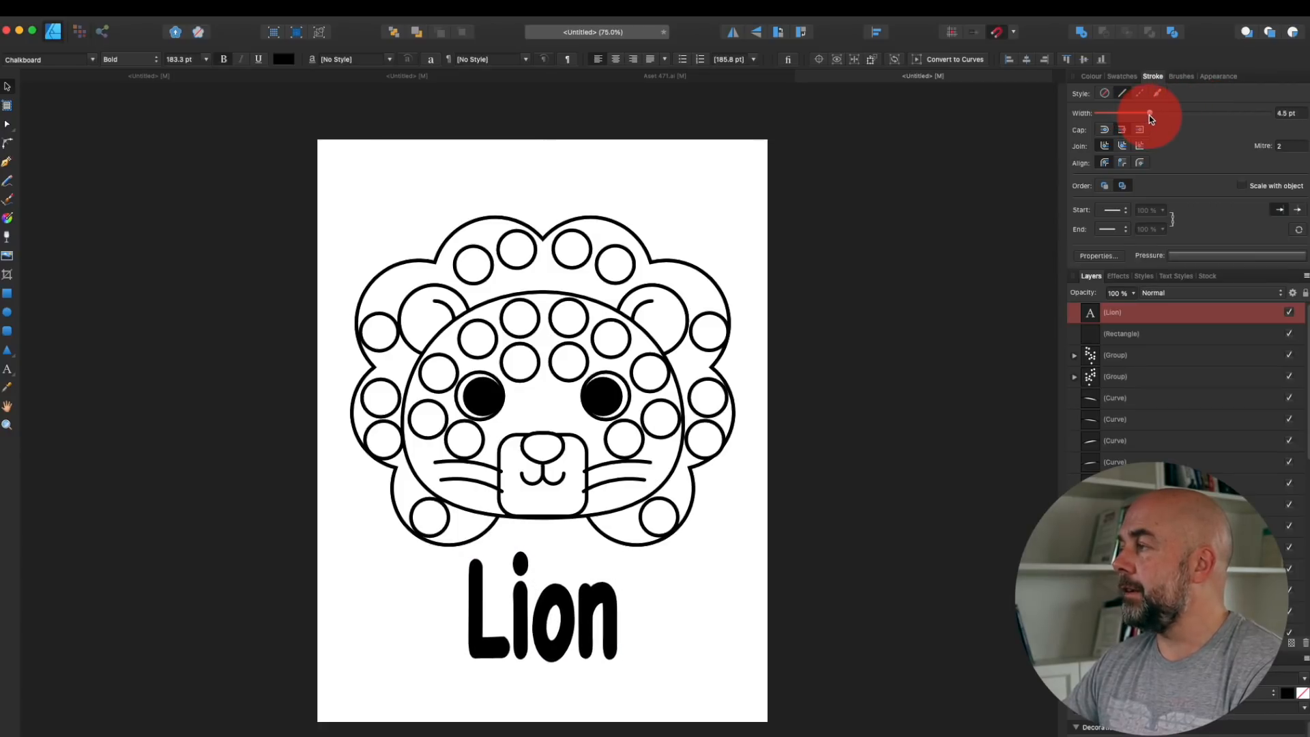
Step: Change the fill of the "Lion" text to white so only its outline is black, and deselect it
click(1090, 77)
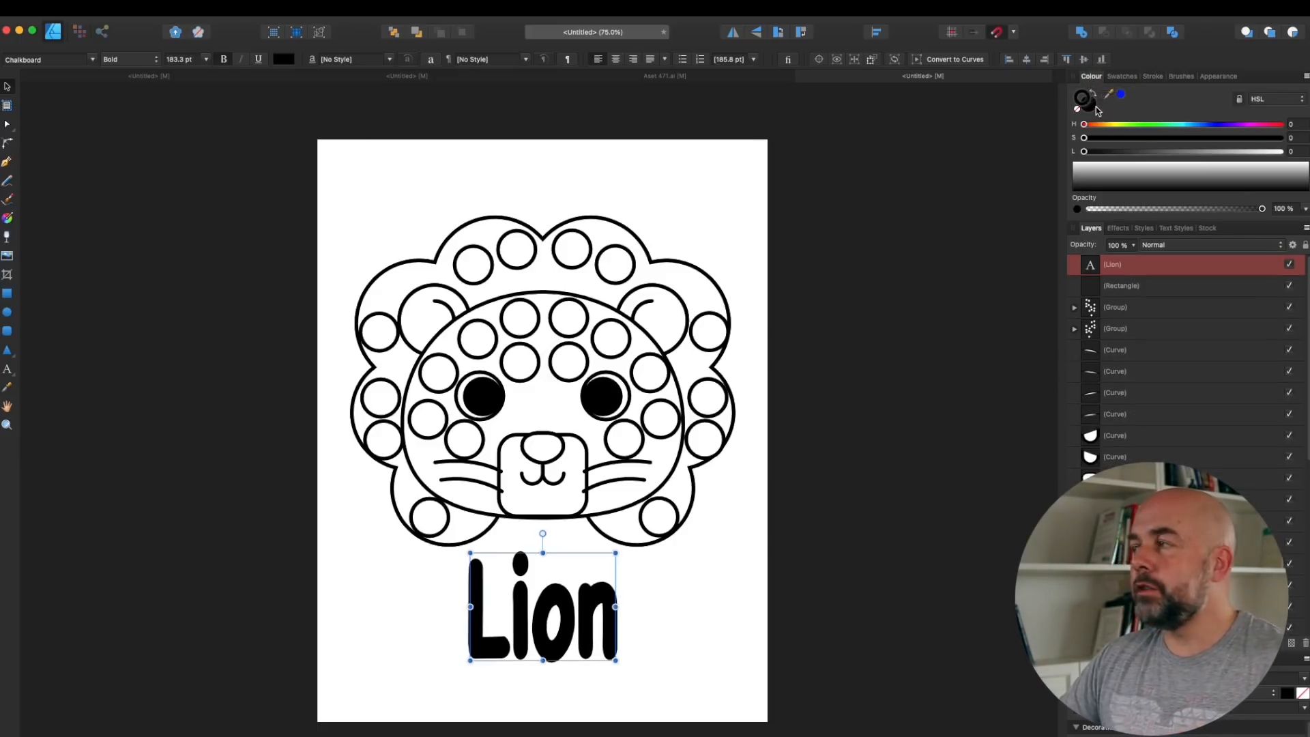
click(1096, 109)
drag(1084, 150, 1280, 151)
click(832, 451)
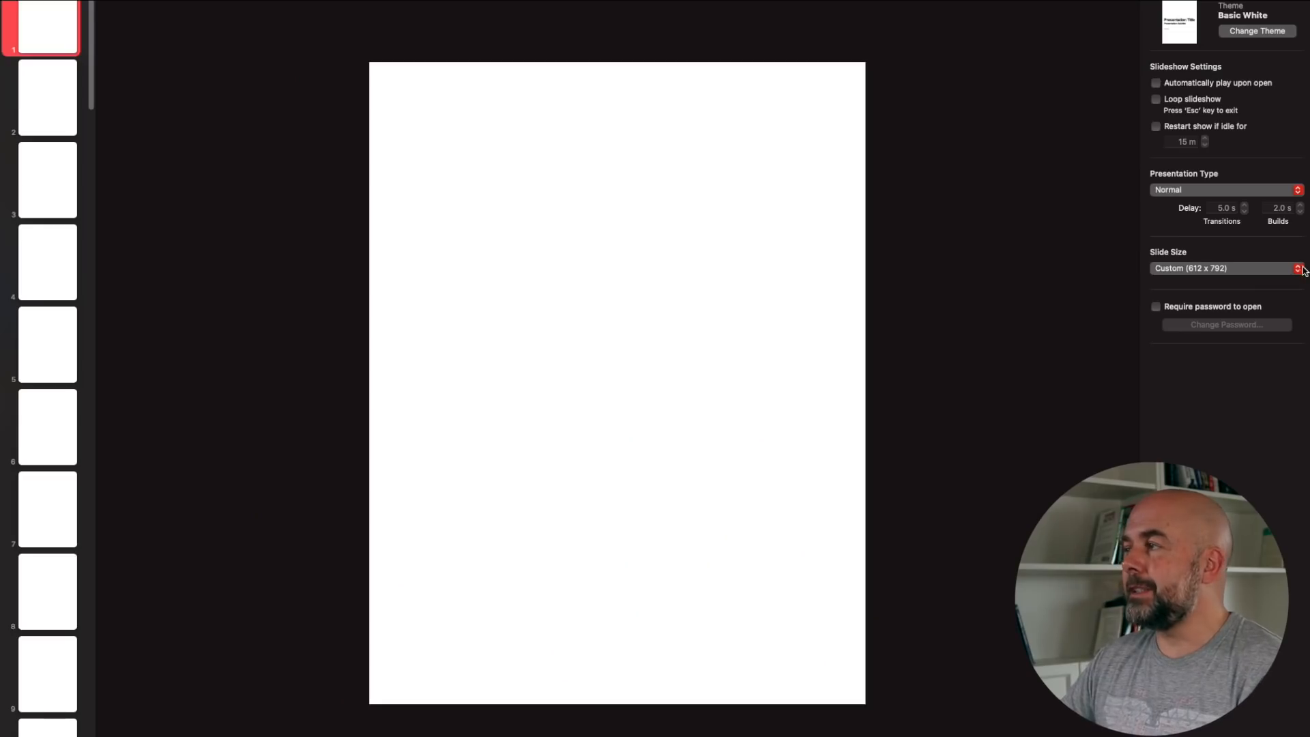
Step: Check the slide size options of the Keynote presentation and look through its blank slides
click(1299, 269)
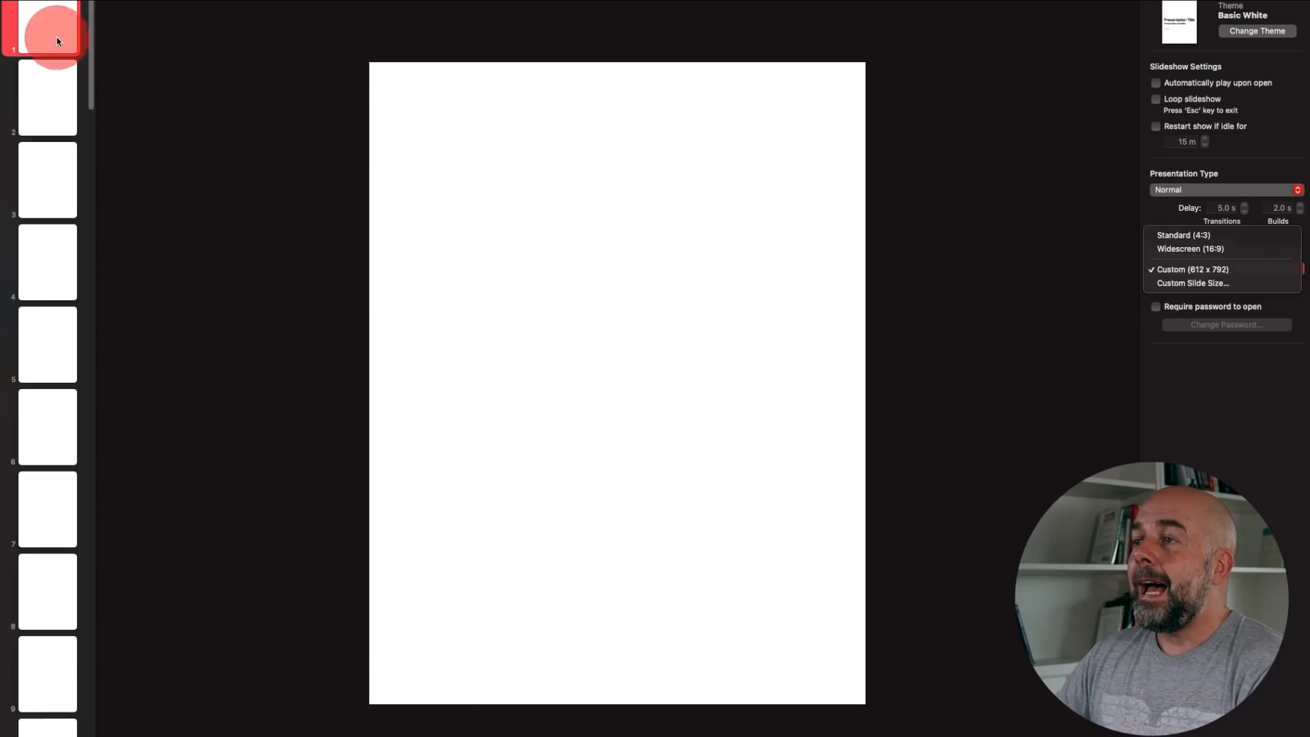
click(57, 41)
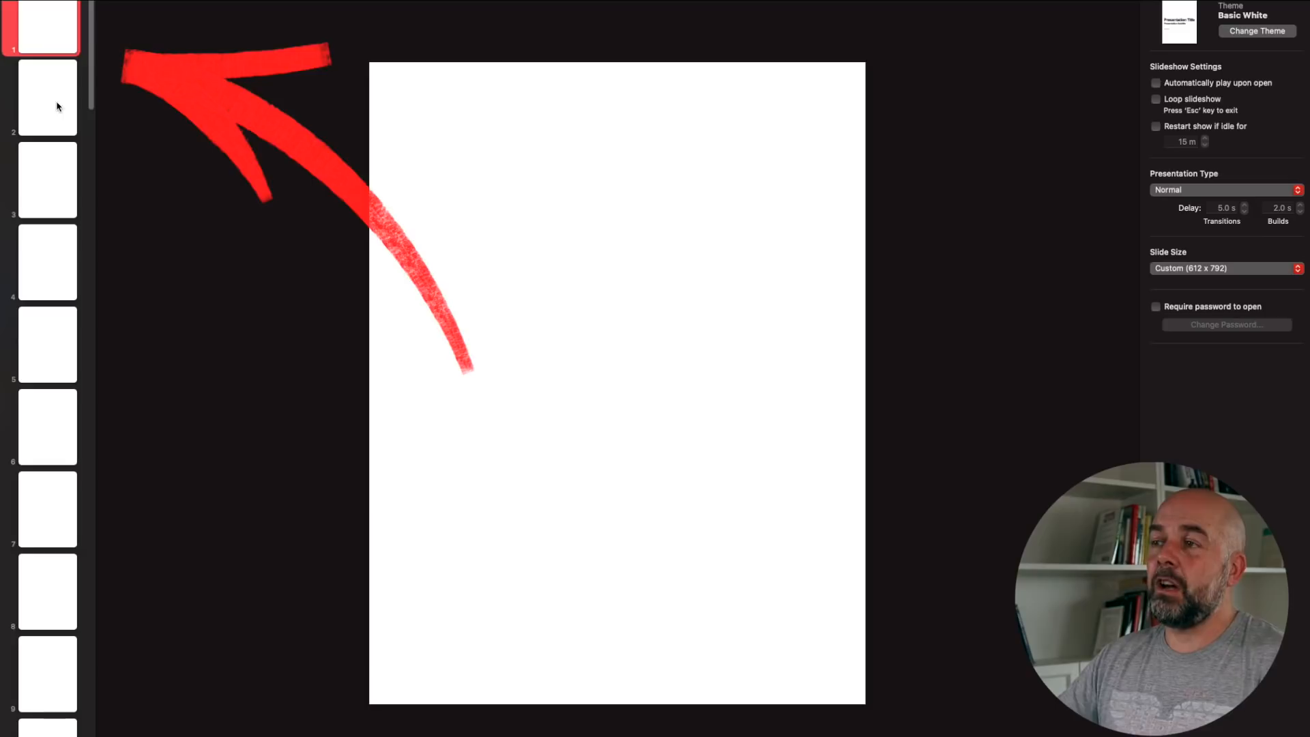
scroll(64, 424, down, 10)
scroll(66, 432, up, 10)
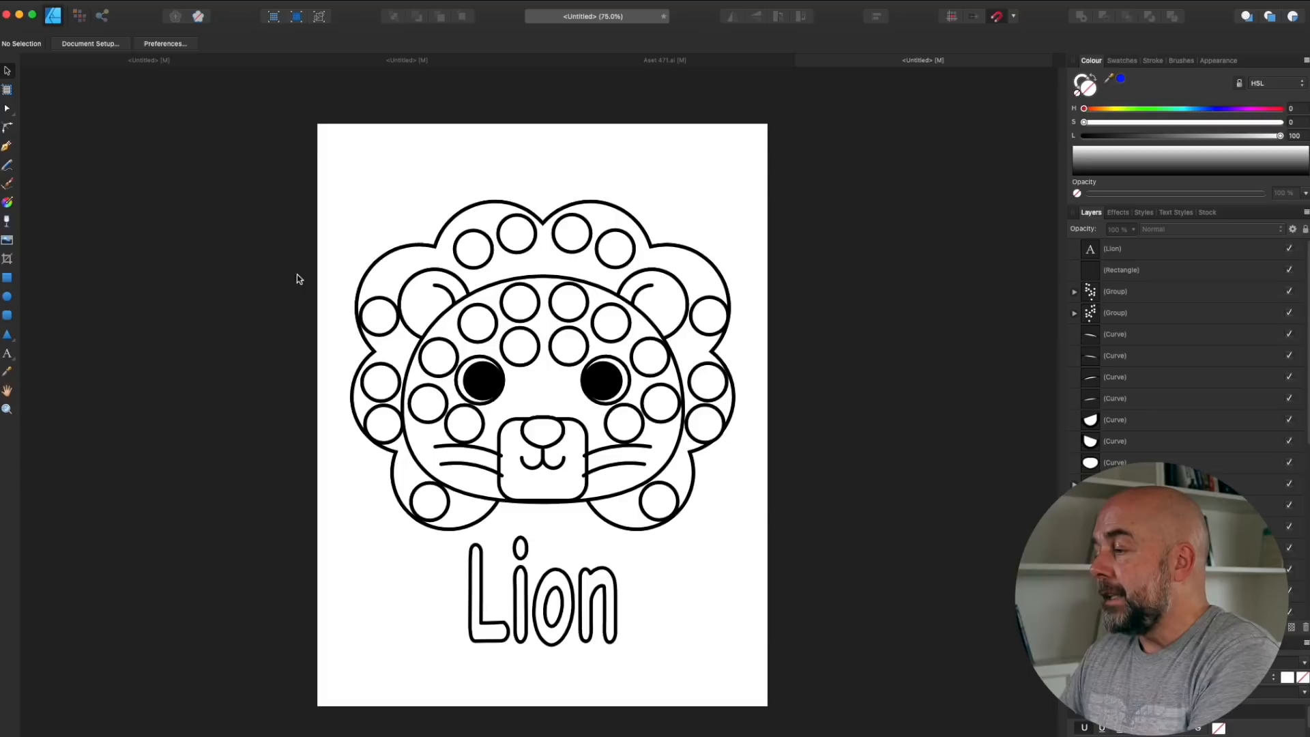
Step: Copy the complete lion page with its circles and title from Affinity Designer and paste it onto the first Keynote slide
drag(284, 161, 827, 731)
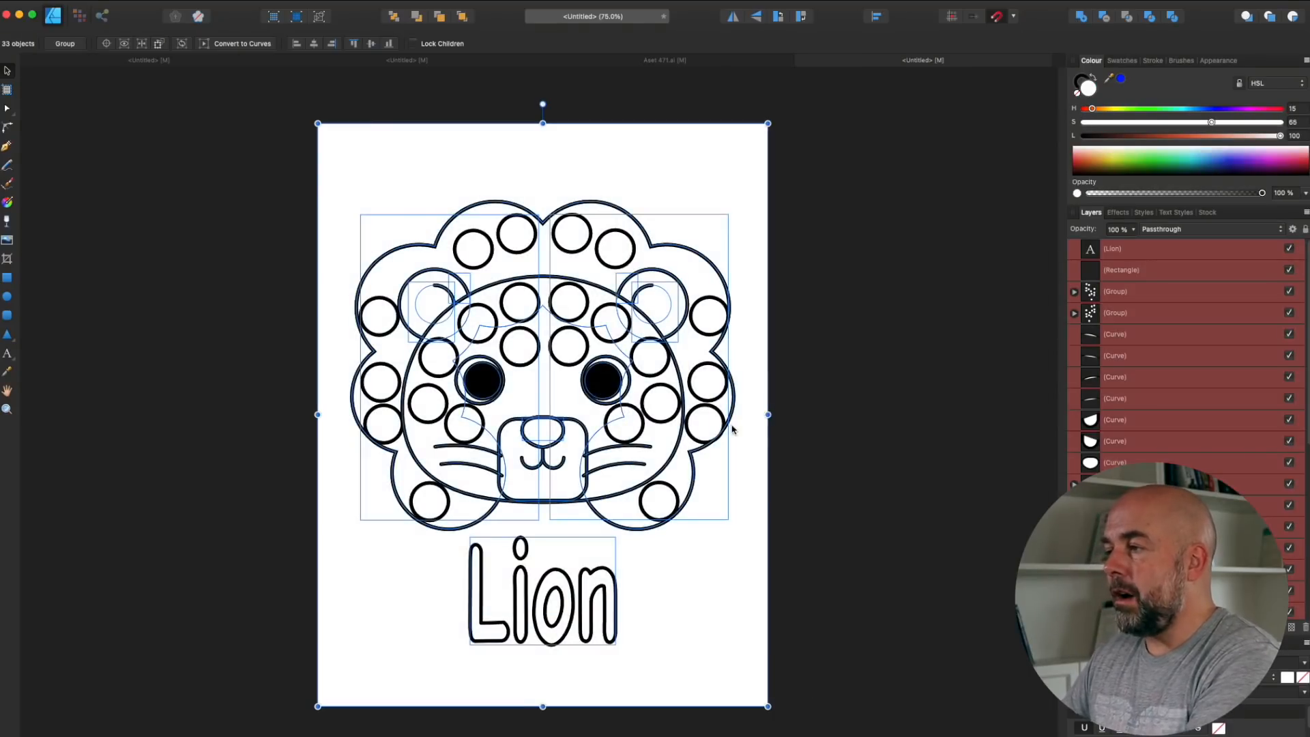
key(super+c)
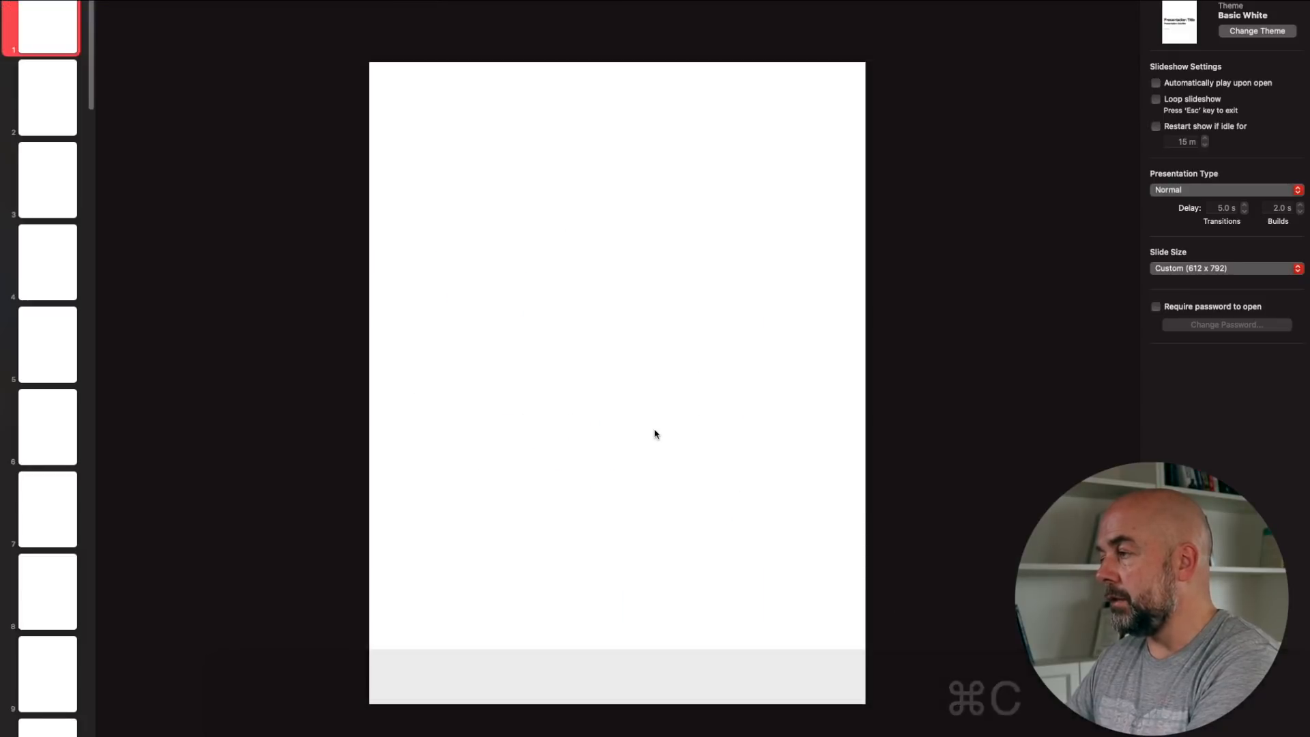
key(super+v)
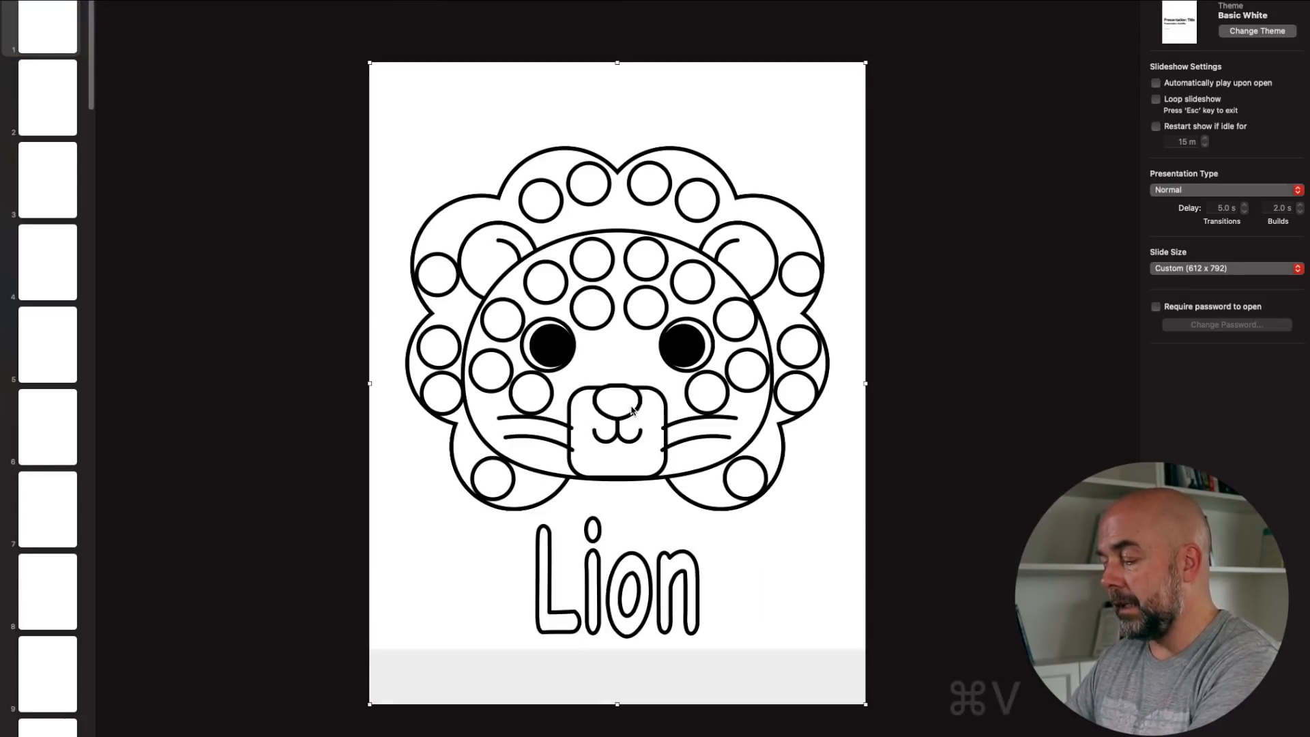
Step: Deselect the pasted lion page and open the CreateSpace/KDP Cover Template Generator on bookow.com in the browser
click(1006, 443)
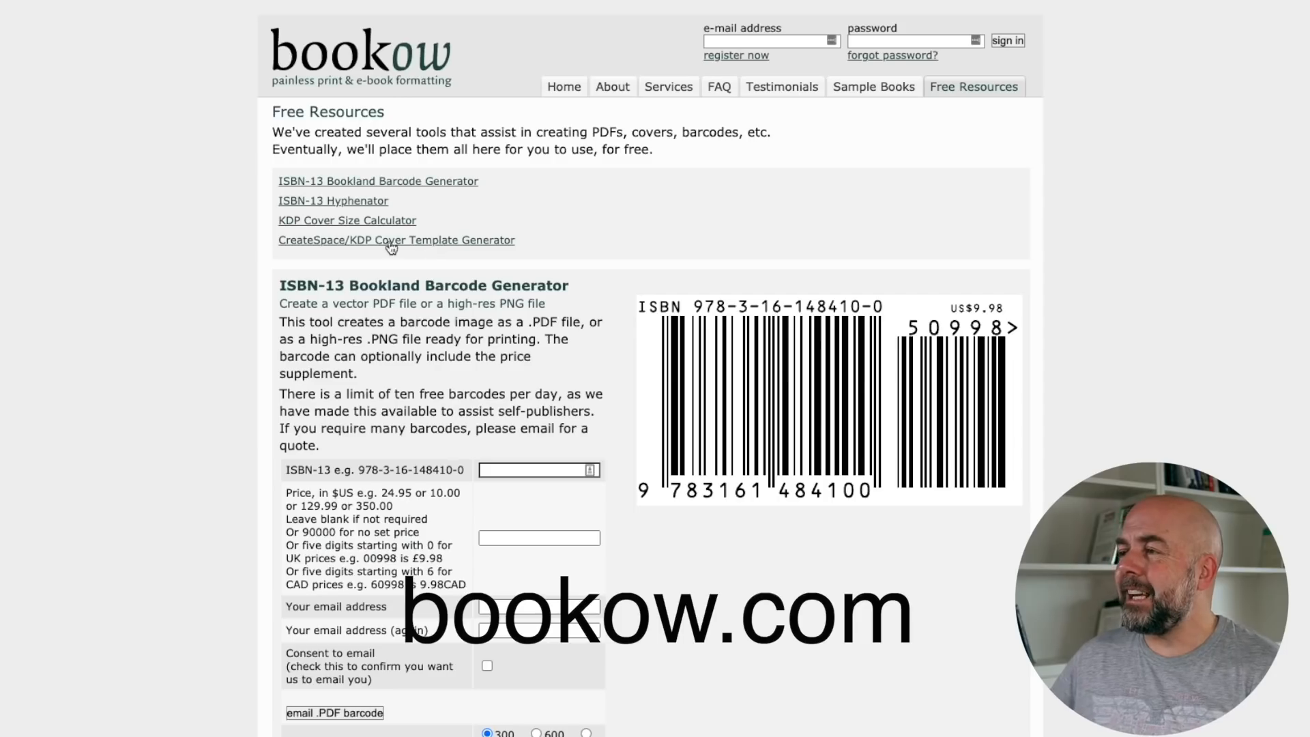
click(477, 247)
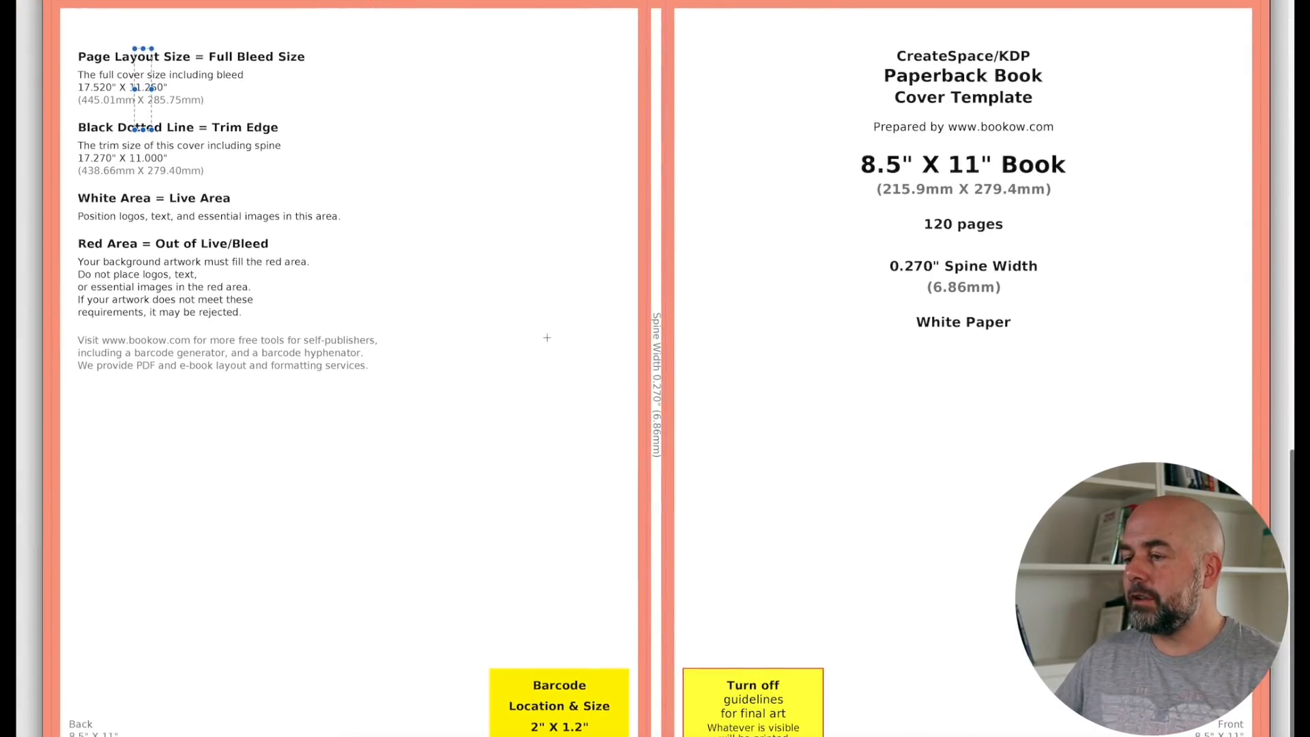
Step: Check the template's full bleed size, create a new Affinity Designer cover document, and place the cs_8.5x11_120_white template image
click(403, 216)
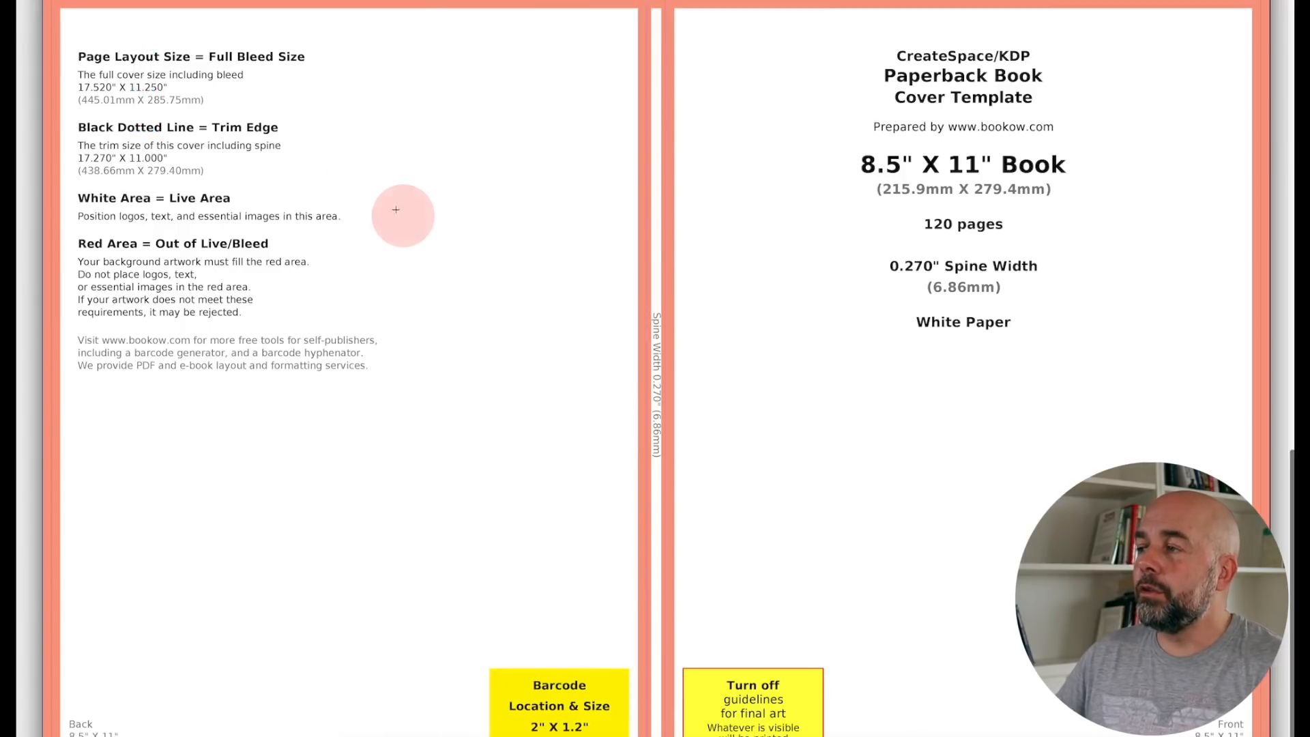
drag(111, 60, 228, 129)
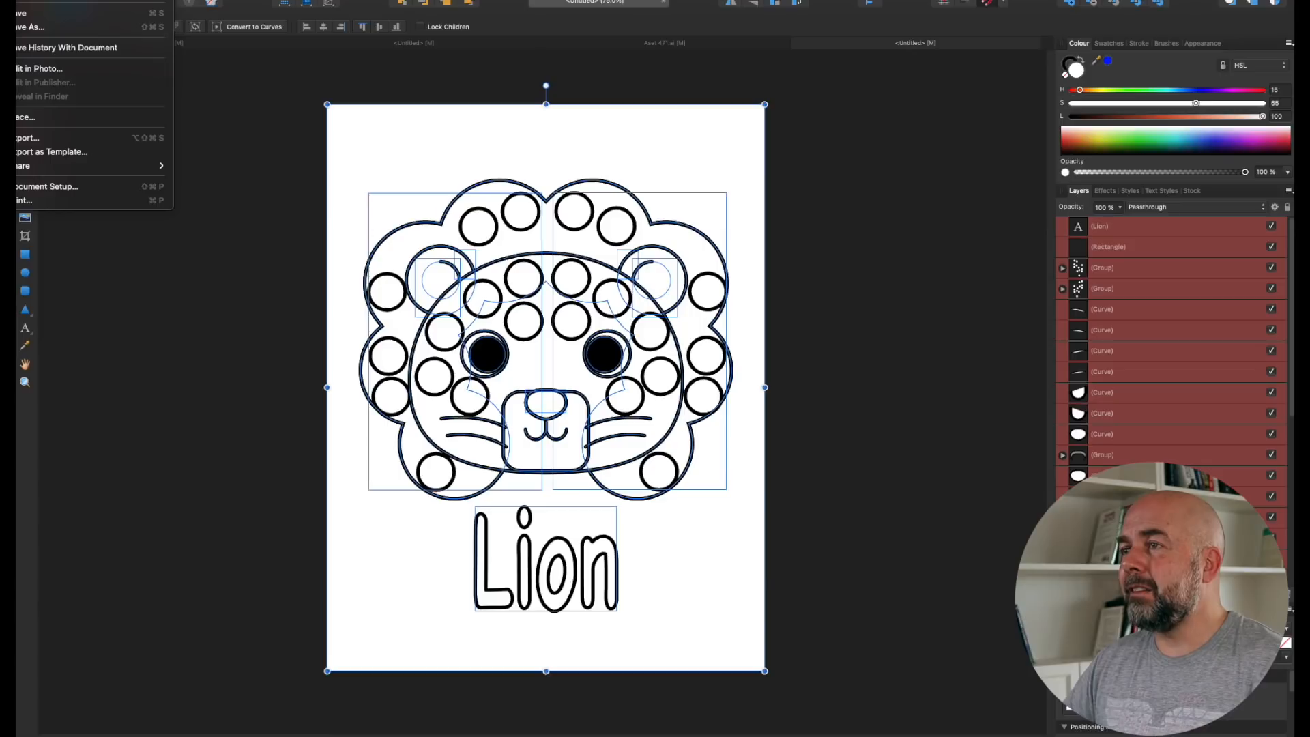
click(41, 0)
click(818, 223)
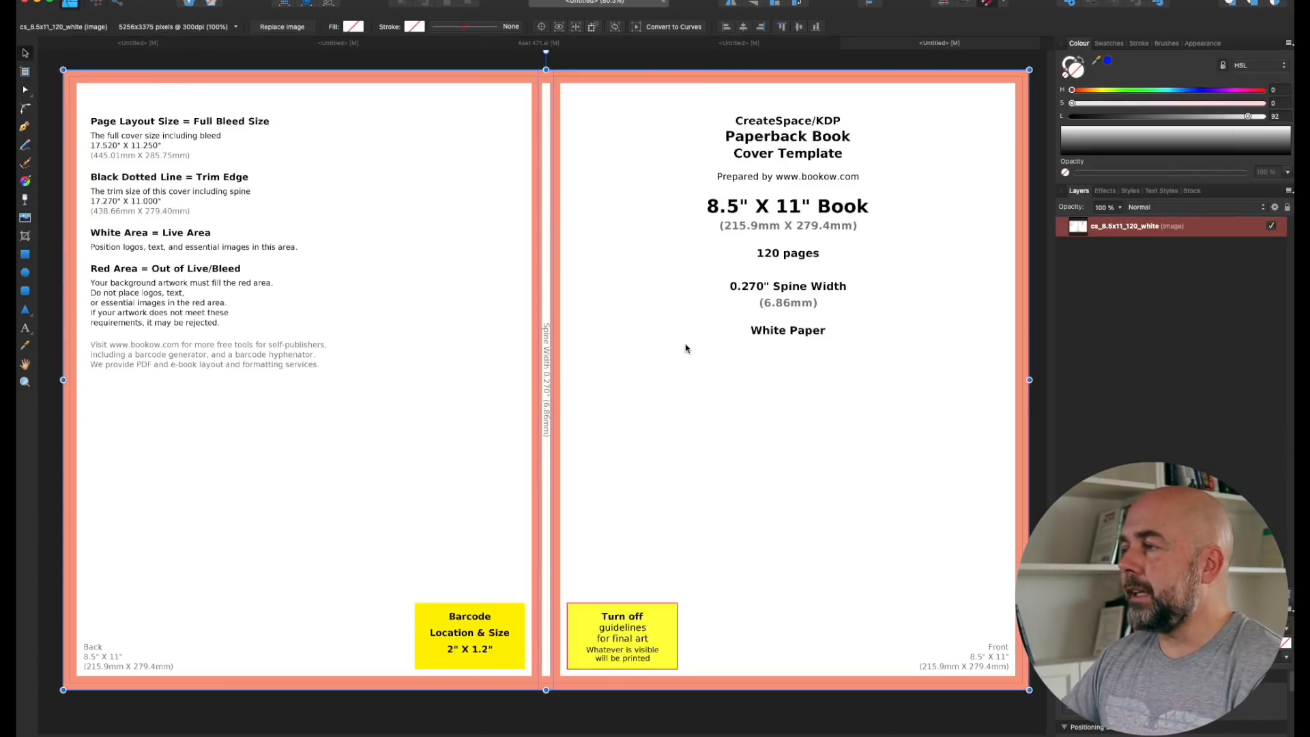
Step: Cover the whole template with a rectangle filled in purple-blue (H 264, S 100, L 50), and hide the rectangle
key(m)
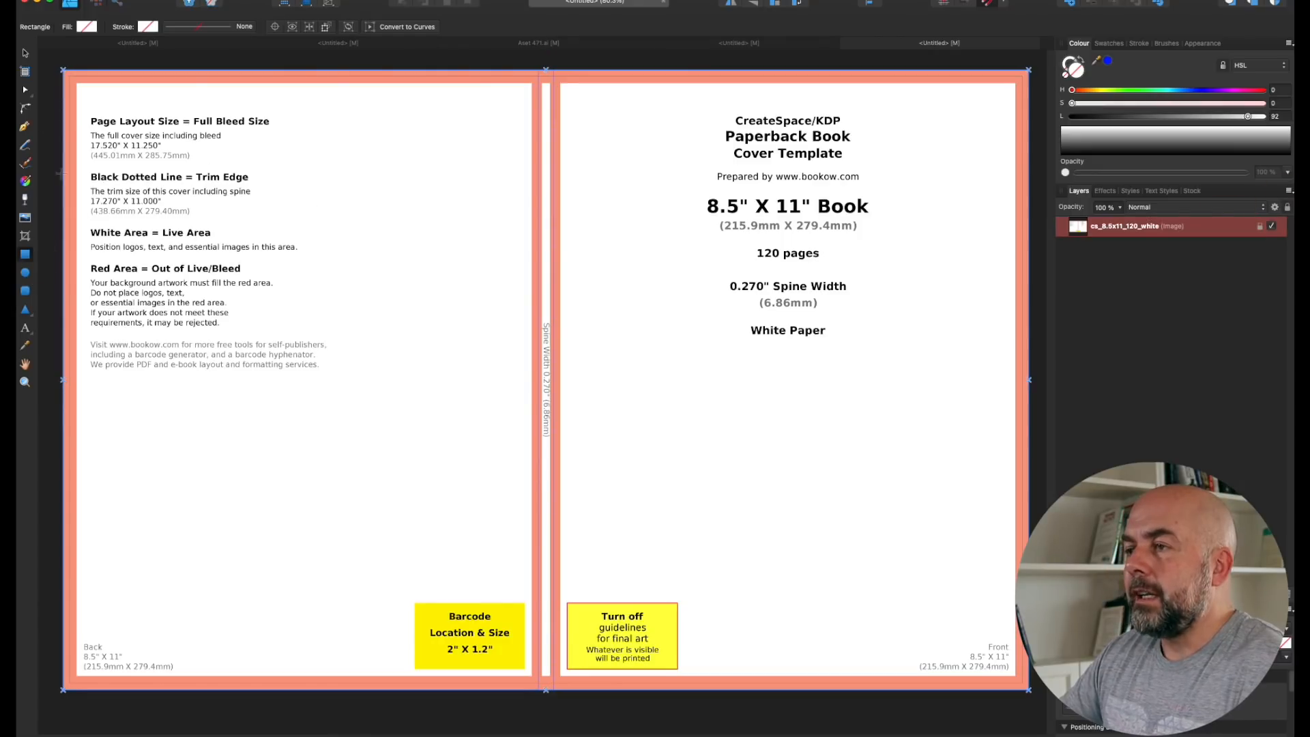
drag(63, 69, 1029, 691)
click(1075, 65)
drag(1074, 93, 1212, 90)
drag(1202, 116, 1167, 117)
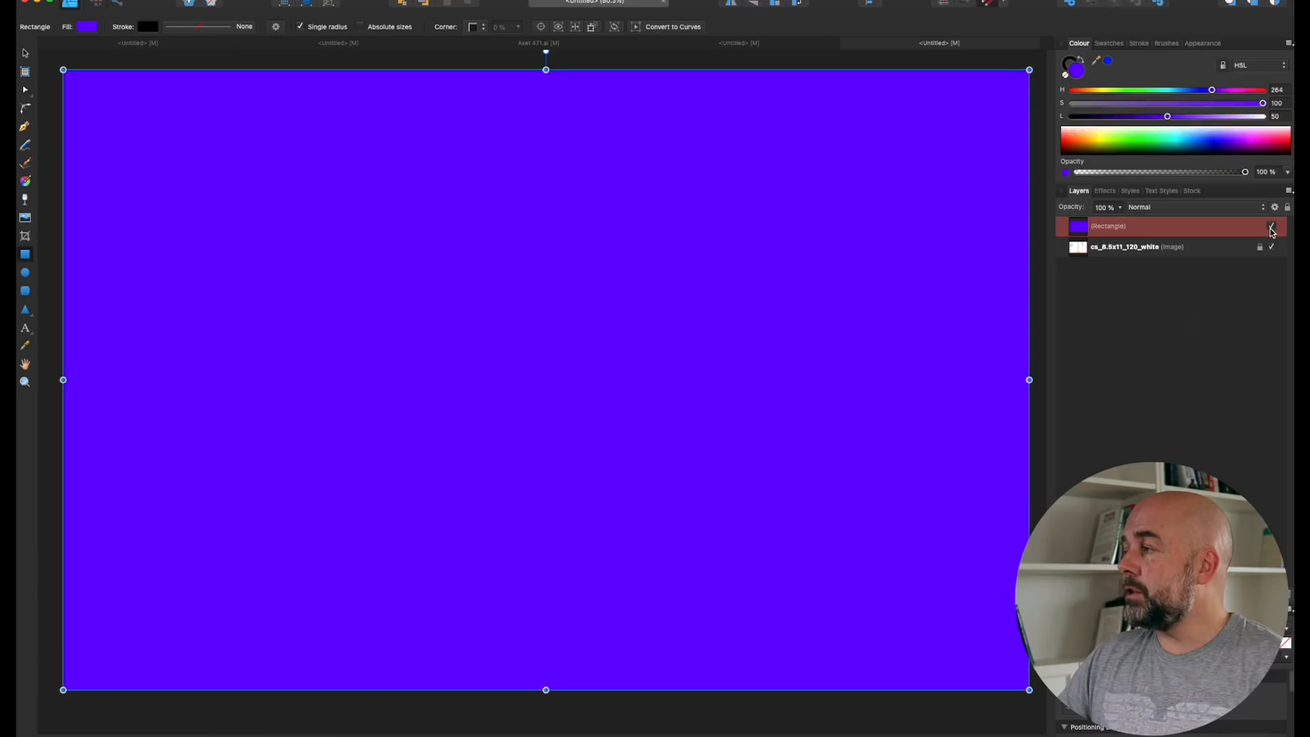
click(1271, 227)
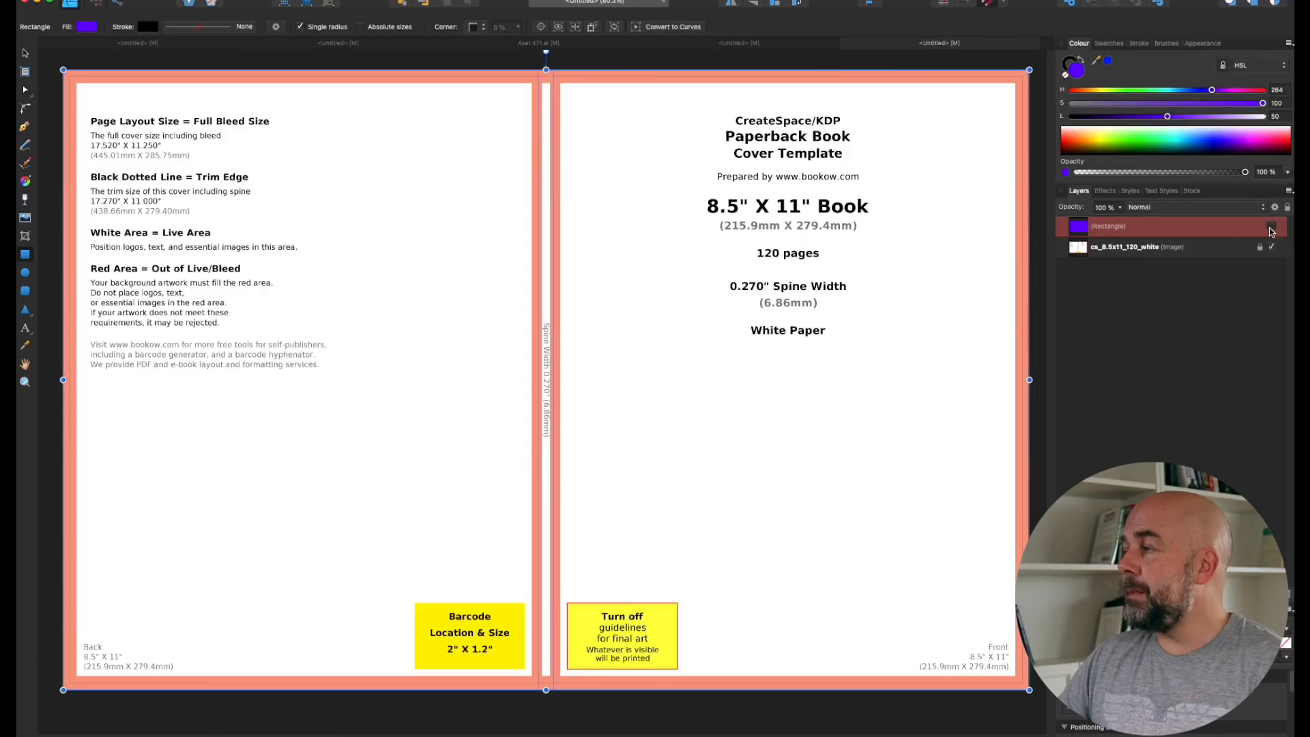
Step: Copy the lion without its title into the cover document, place it on the front cover and enlarge it slightly
click(757, 43)
drag(354, 174, 730, 496)
key(super+c)
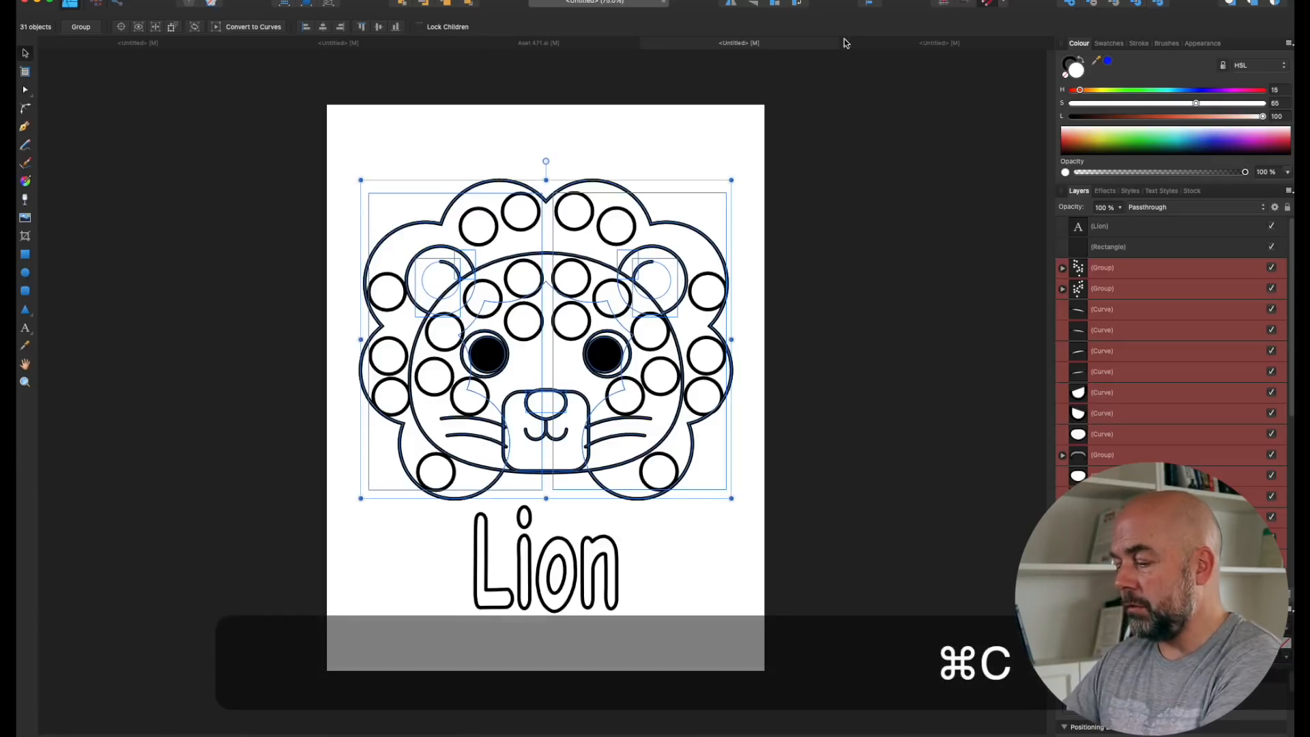
click(922, 50)
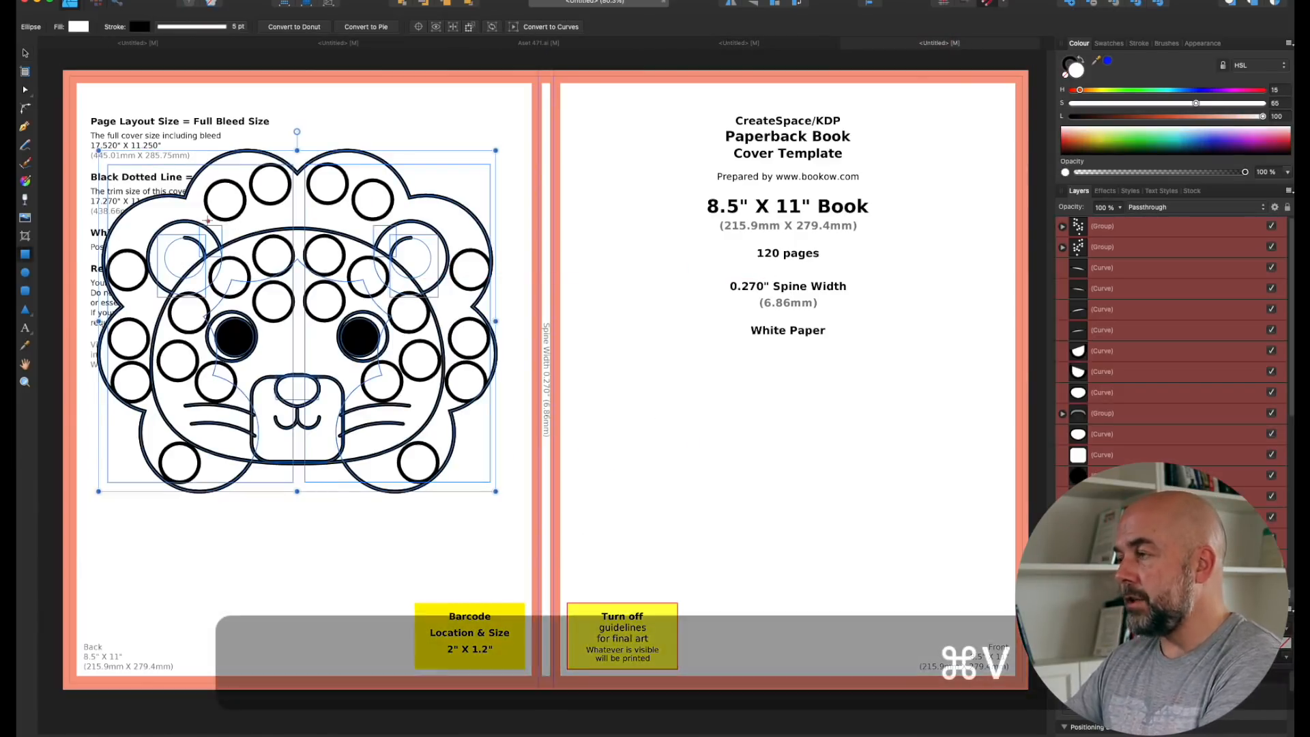
key(super+z)
drag(190, 182, 675, 233)
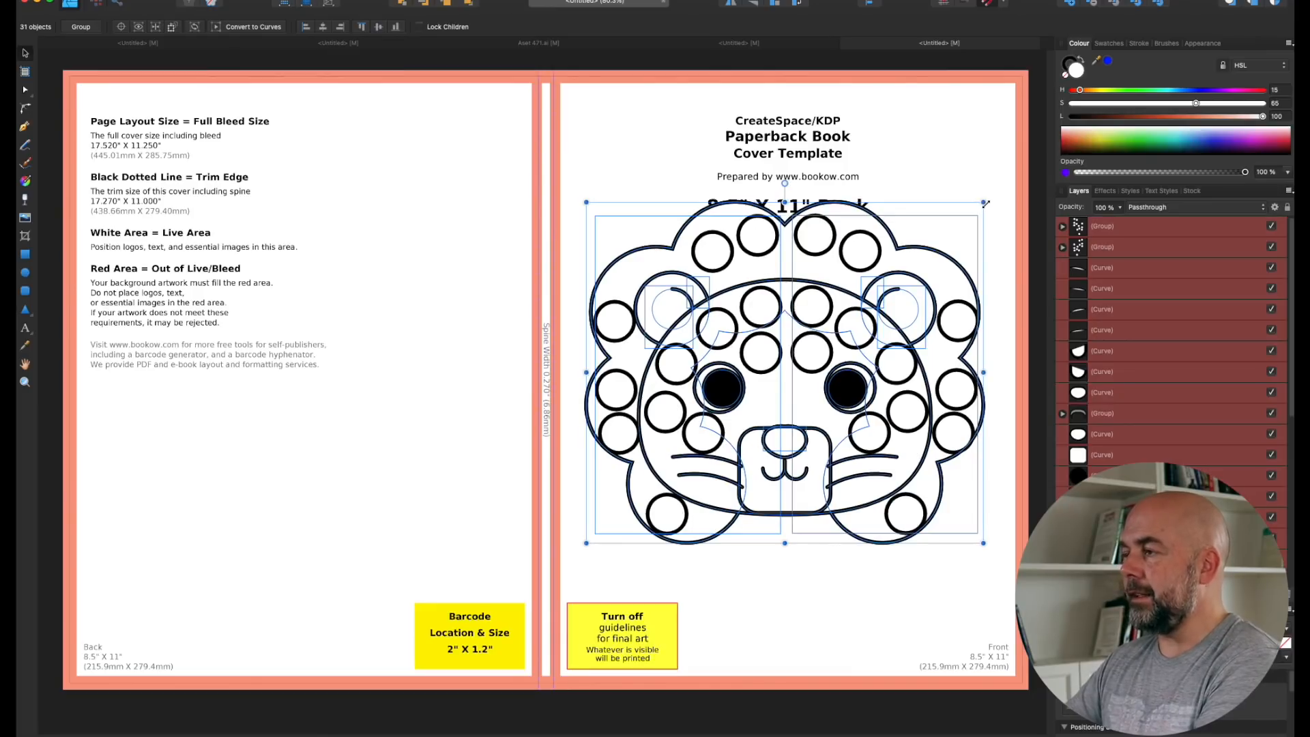
drag(984, 202, 989, 198)
Step: Make the purple-blue background rectangle visible again behind the lion and select it
scroll(1115, 231, down, 5)
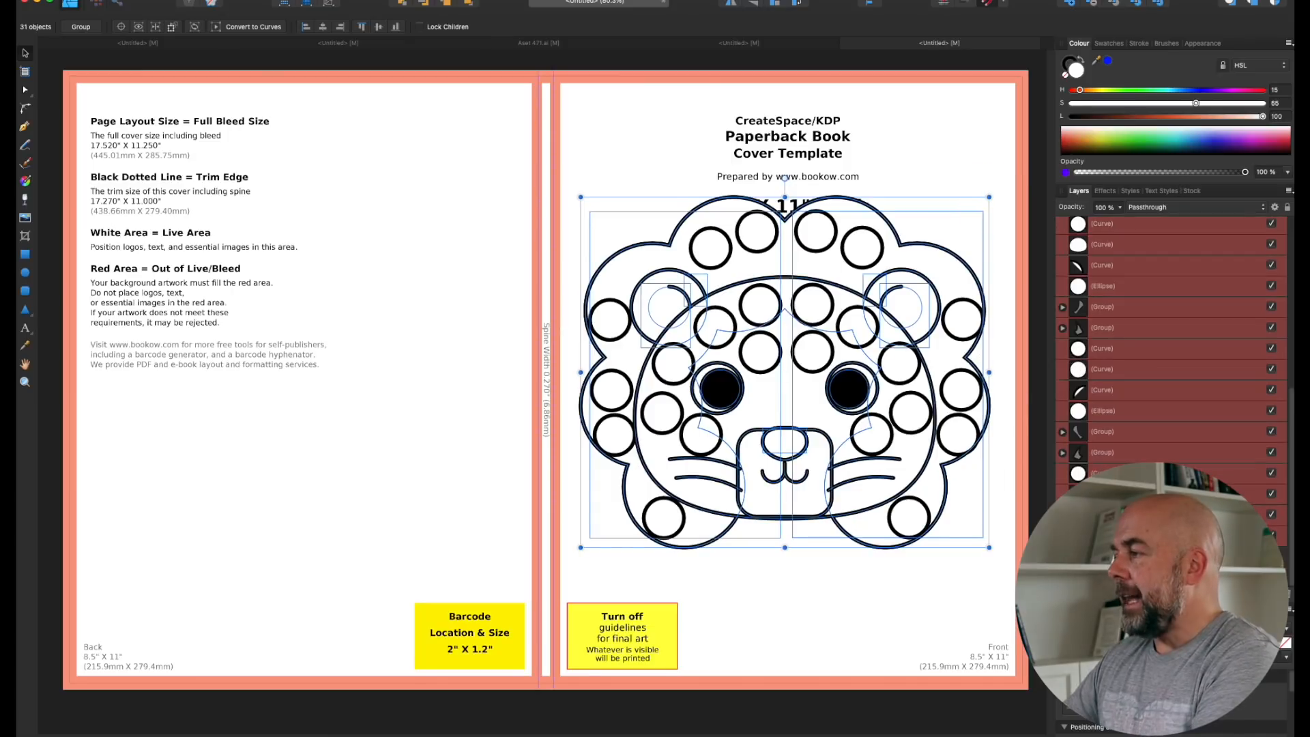
click(1271, 556)
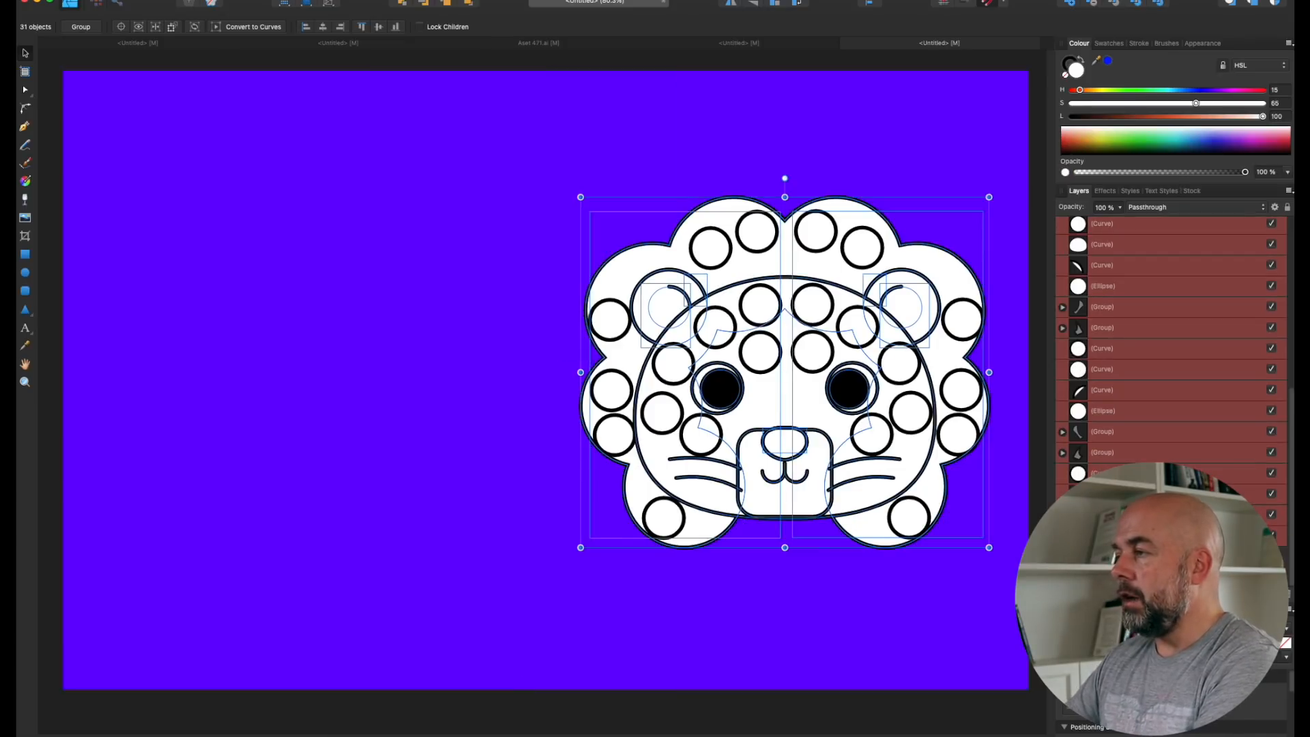
click(835, 516)
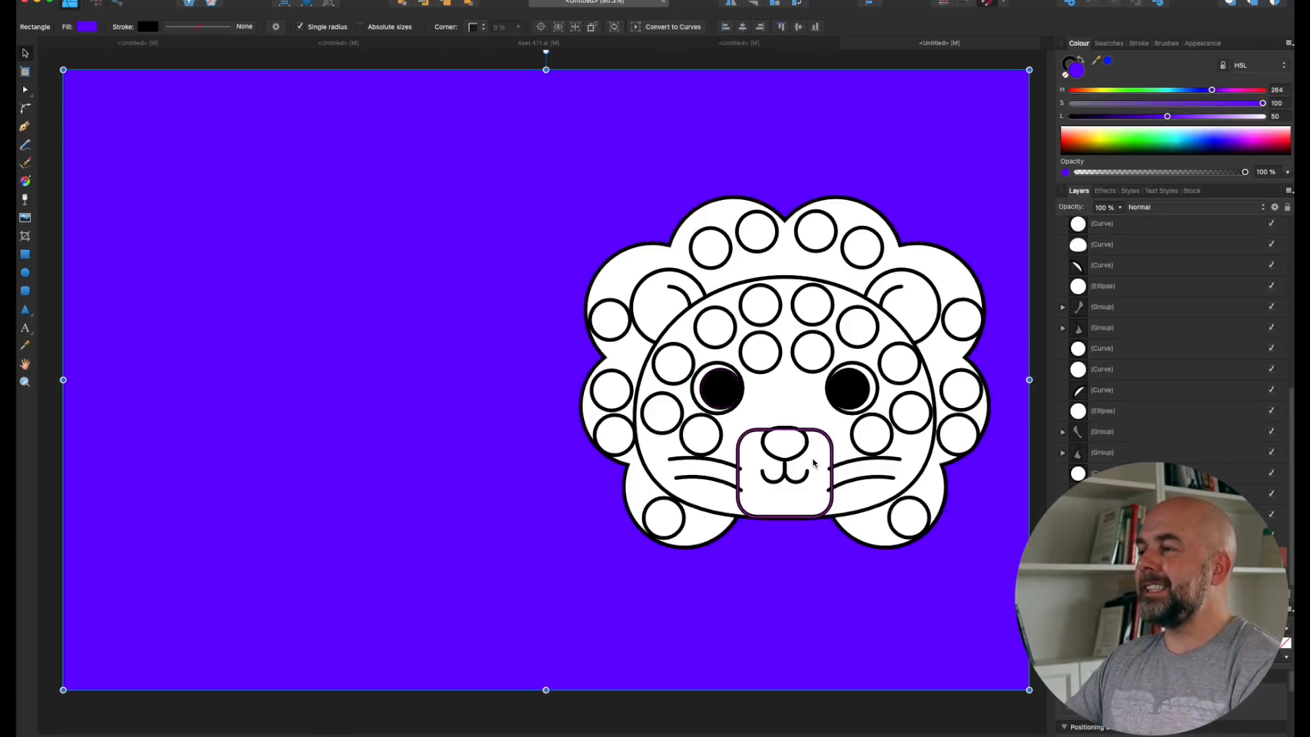
Step: Ungroup the two mirrored circle groups on the lion so each circle can be selected separately
click(761, 254)
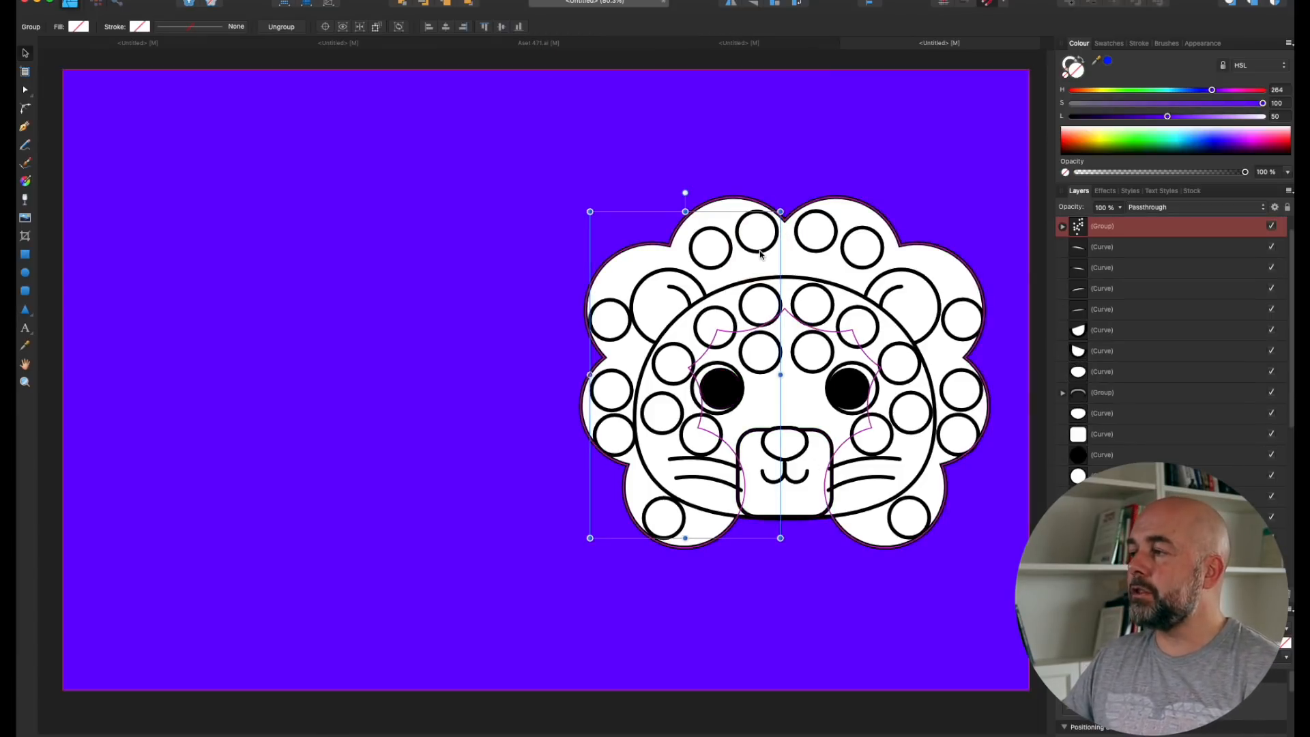
click(816, 250)
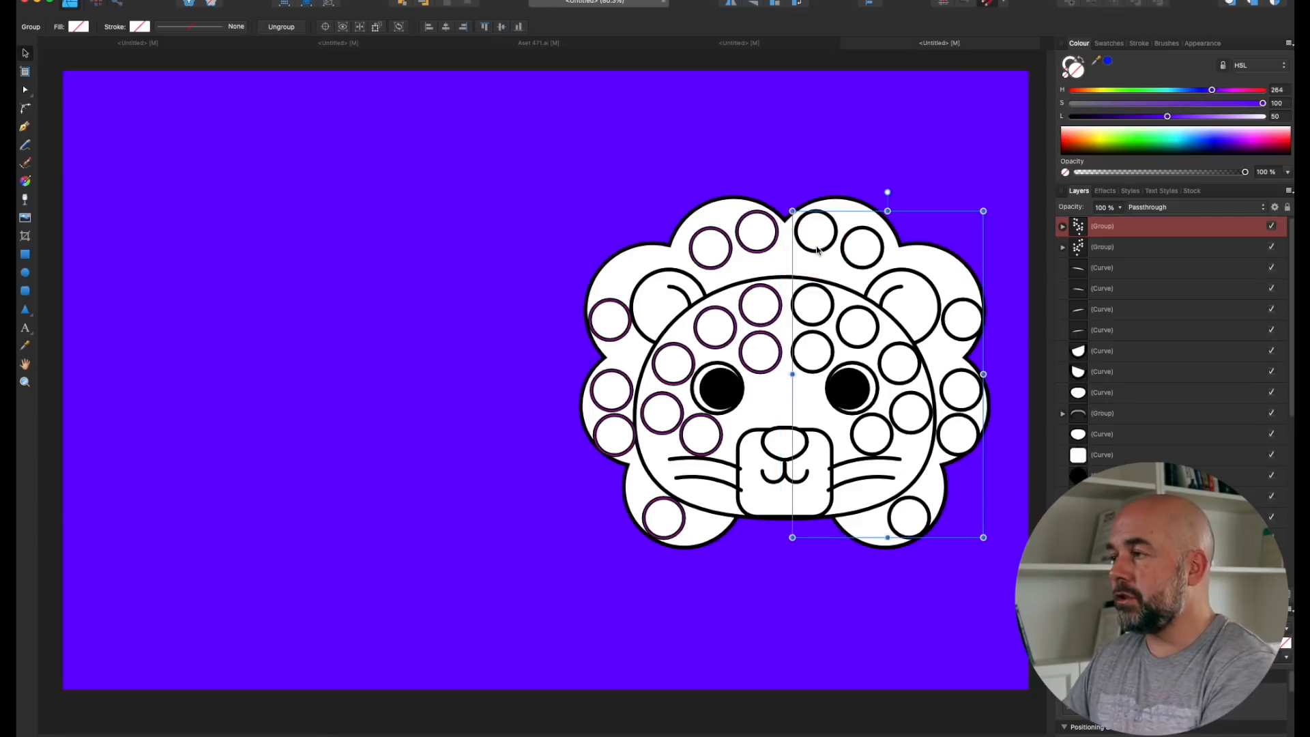
click(772, 249)
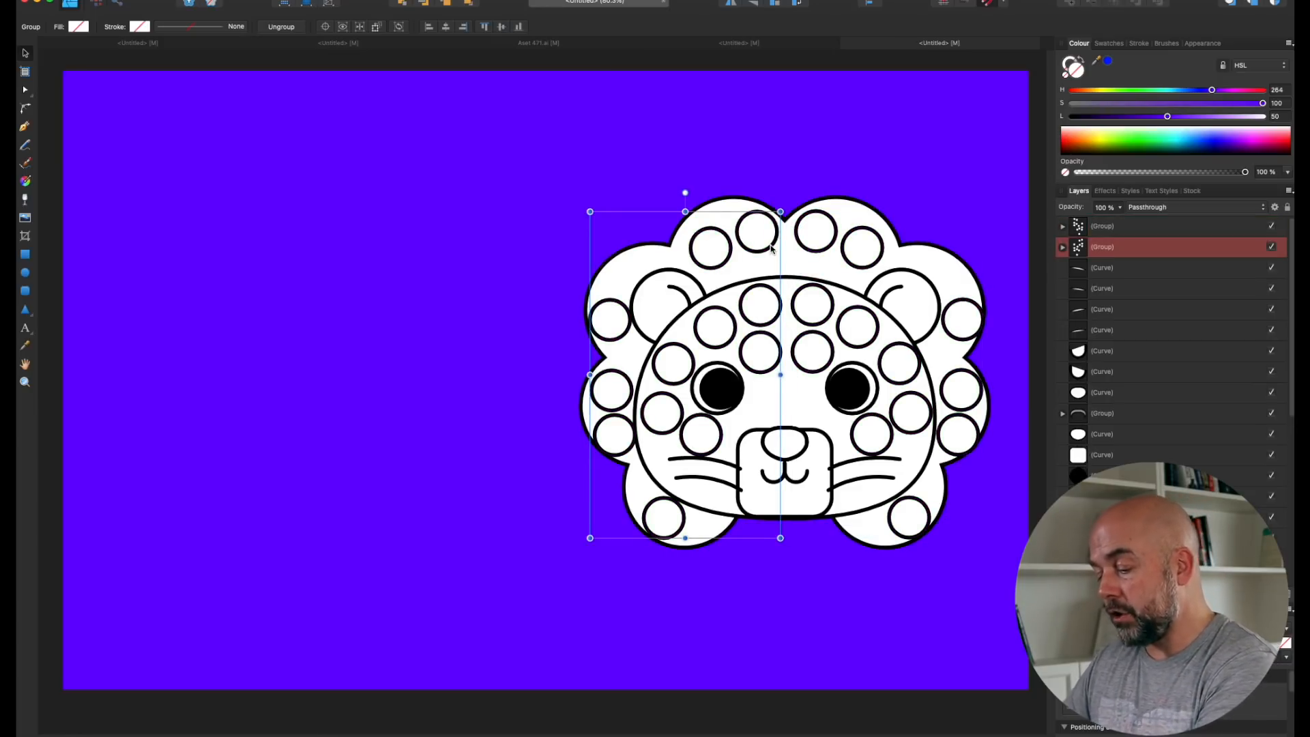
key(super+shift+g)
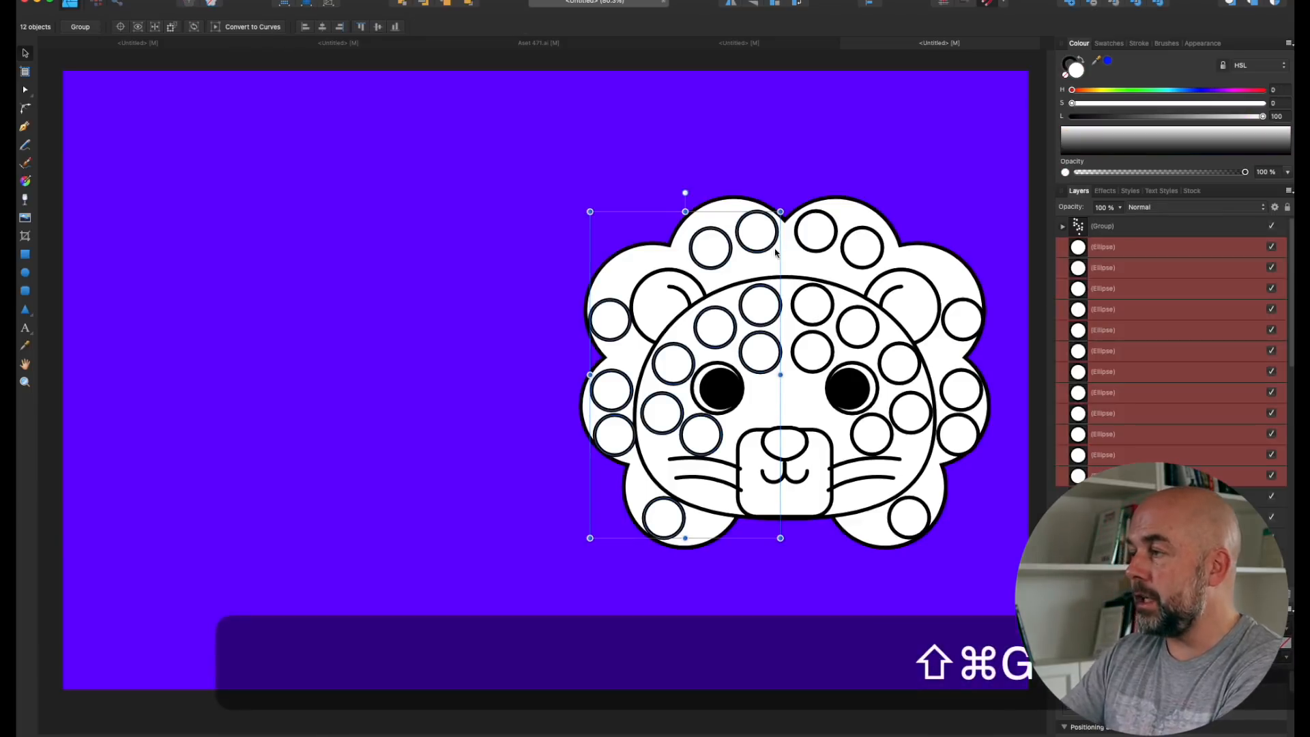
click(818, 253)
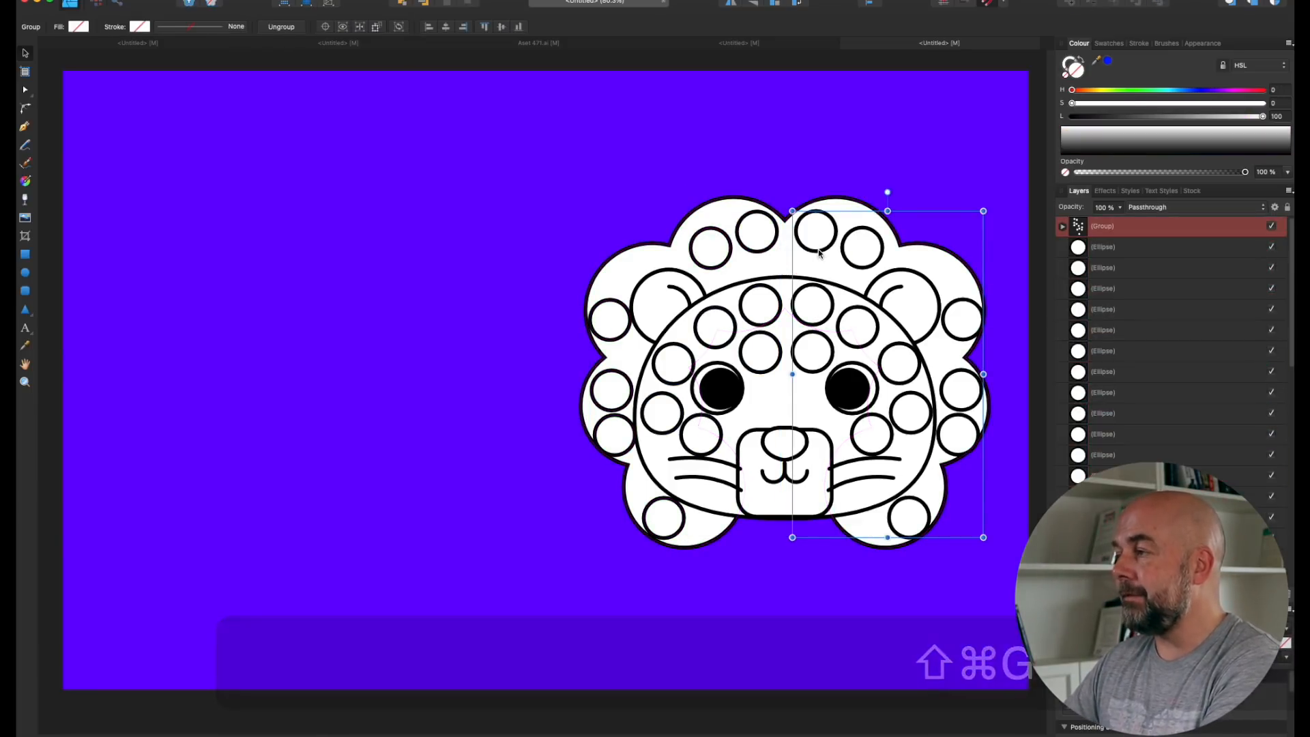
key(super+shift+g)
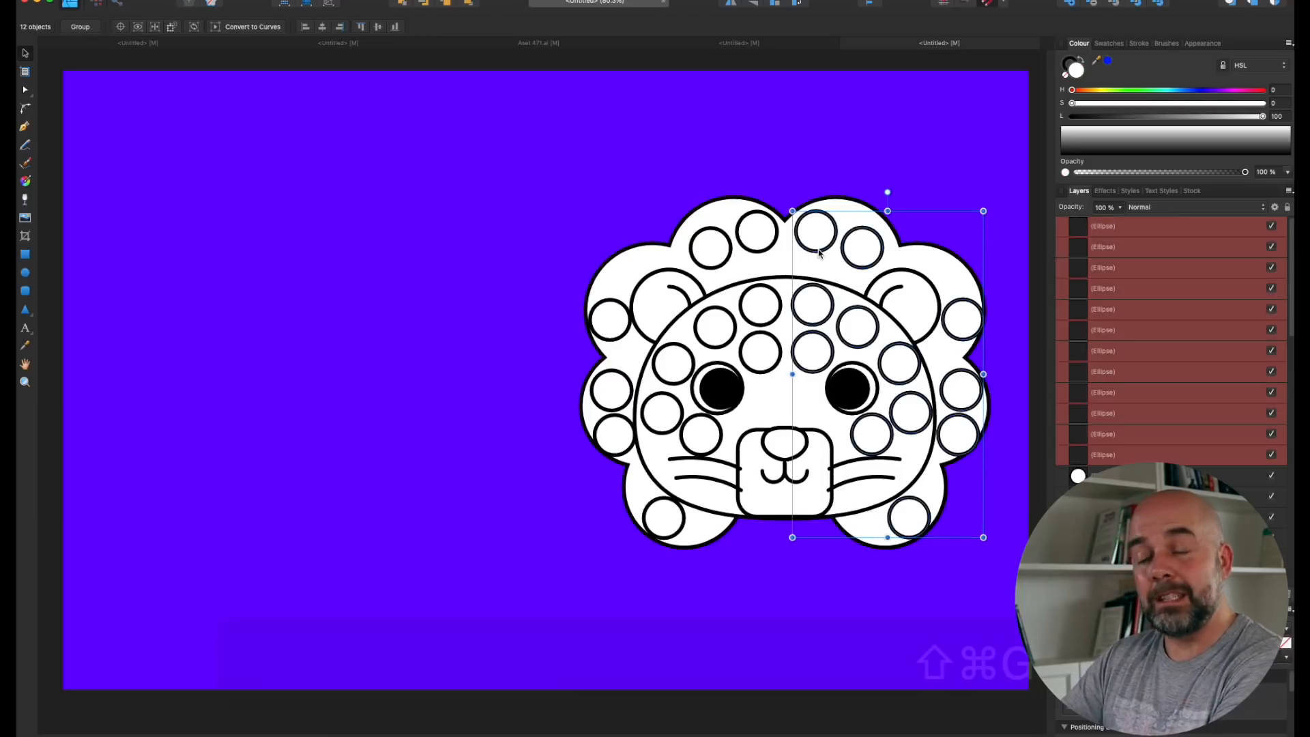
Step: Select the twelve circles on the lion's mane and fill them with orange (H 27, S 100, L 50)
click(756, 229)
click(715, 250)
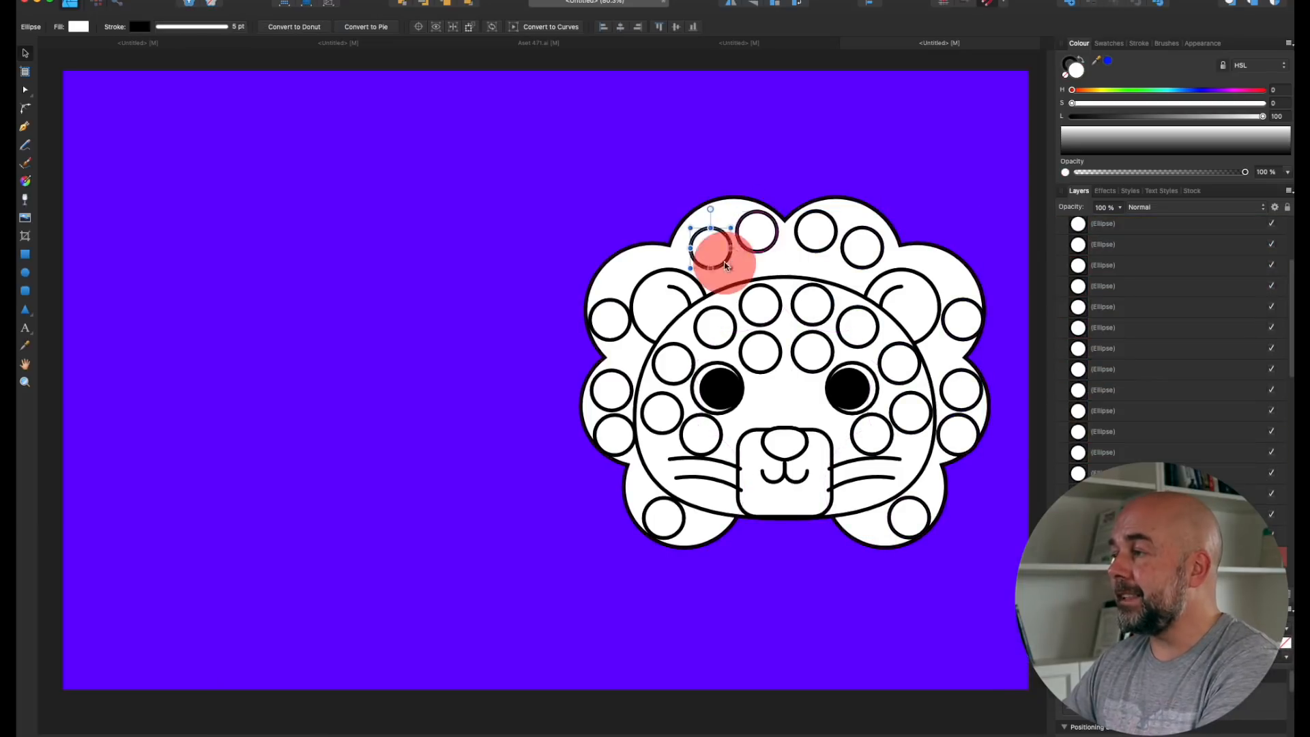
shift+click(754, 251)
shift+click(626, 330)
shift+click(611, 374)
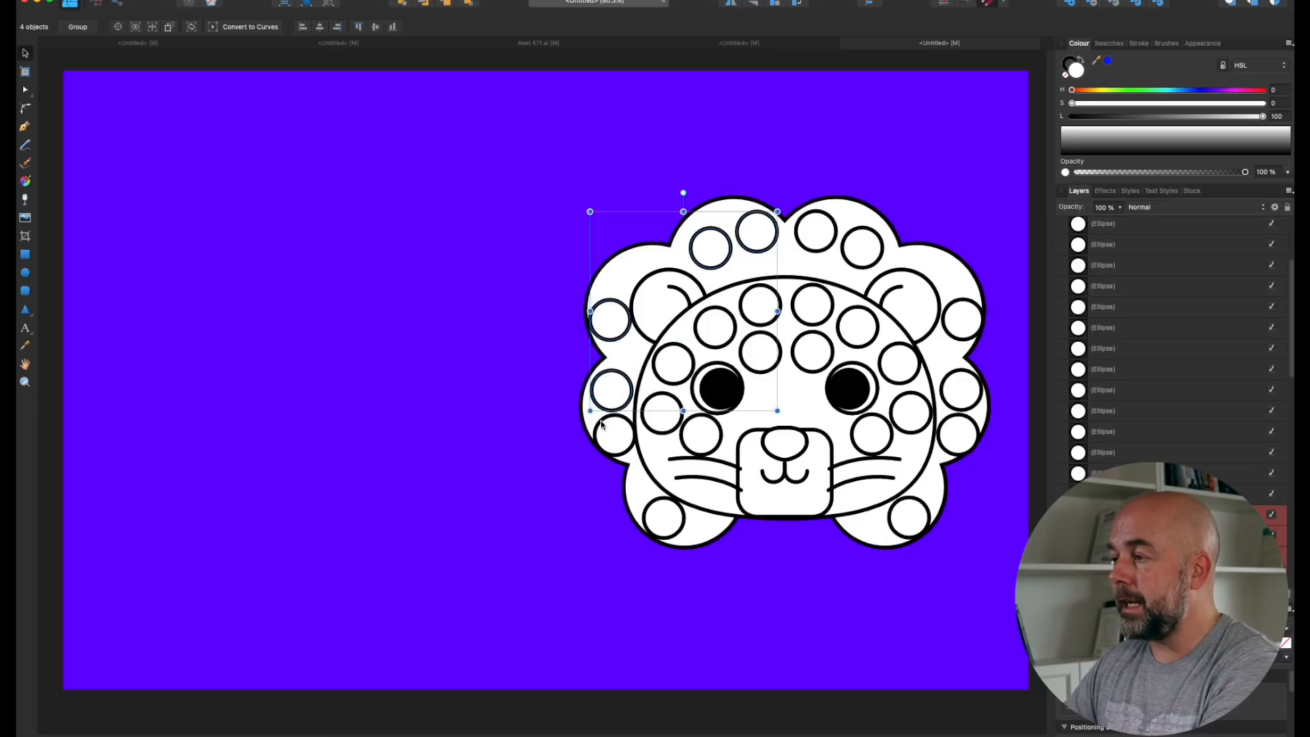
shift+click(614, 434)
shift+click(663, 516)
shift+click(911, 512)
shift+click(964, 424)
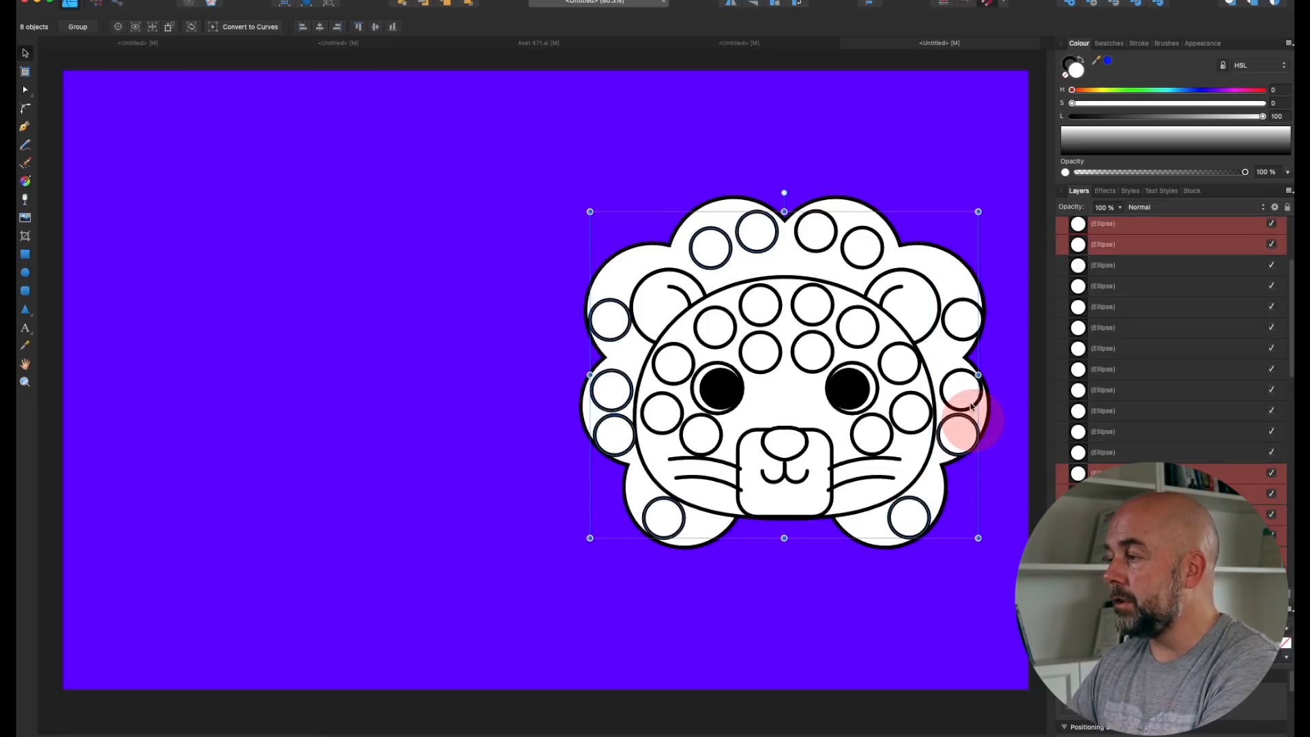
shift+click(961, 382)
shift+click(962, 314)
shift+click(863, 247)
shift+click(824, 235)
drag(1263, 116, 1179, 126)
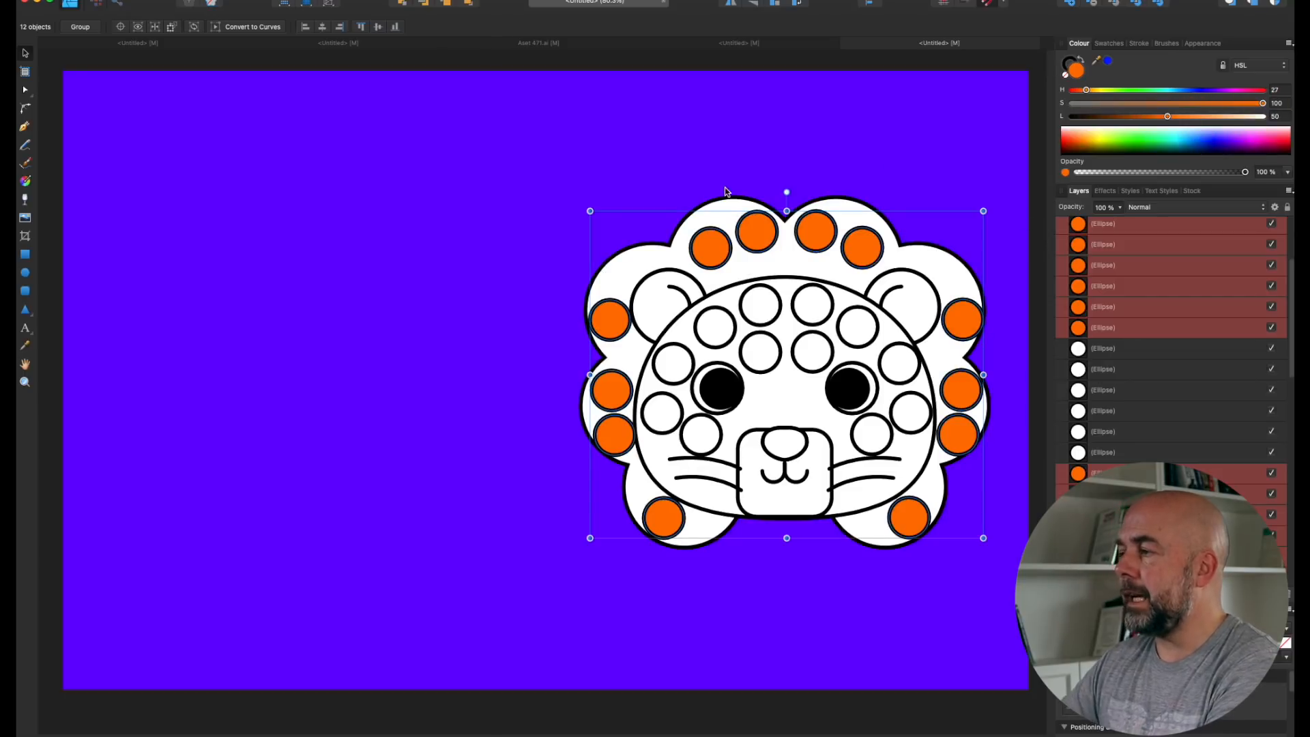
Step: Fill the lion's mane shape with reddish orange by setting its fill lightness to 51
click(709, 208)
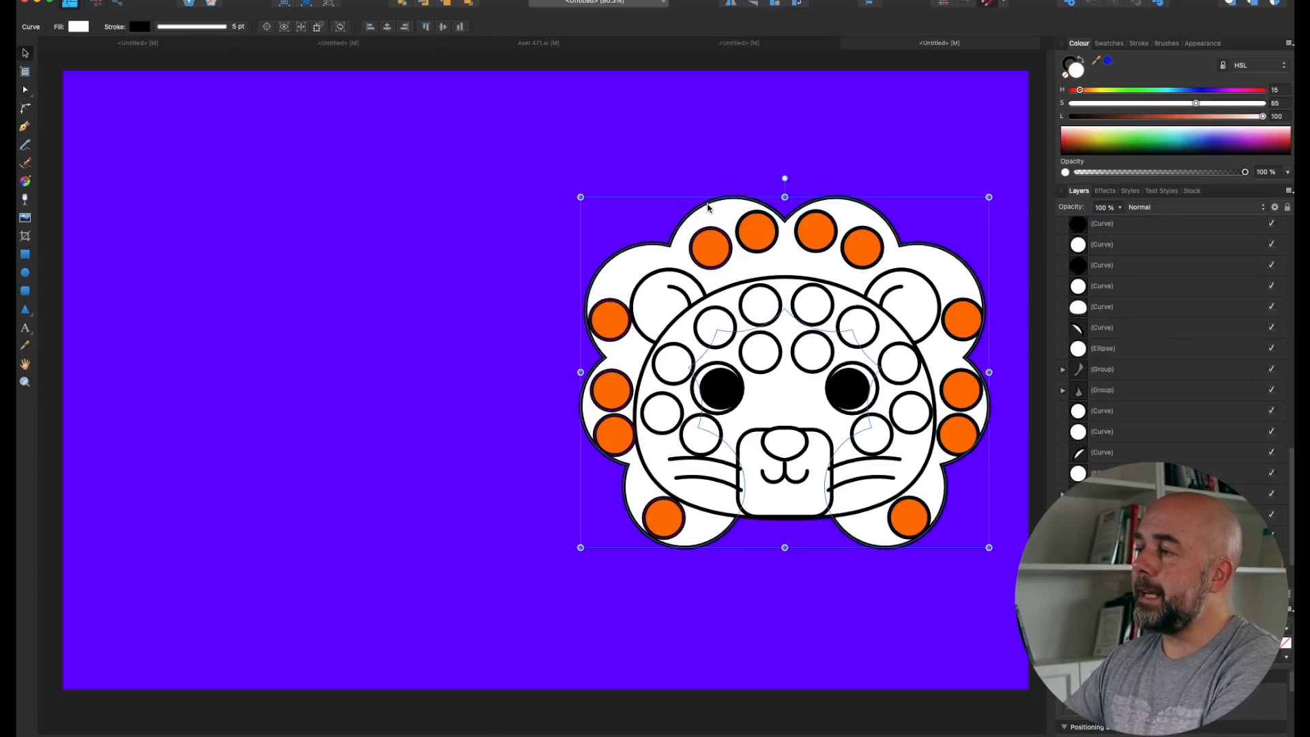
drag(1264, 117, 1171, 124)
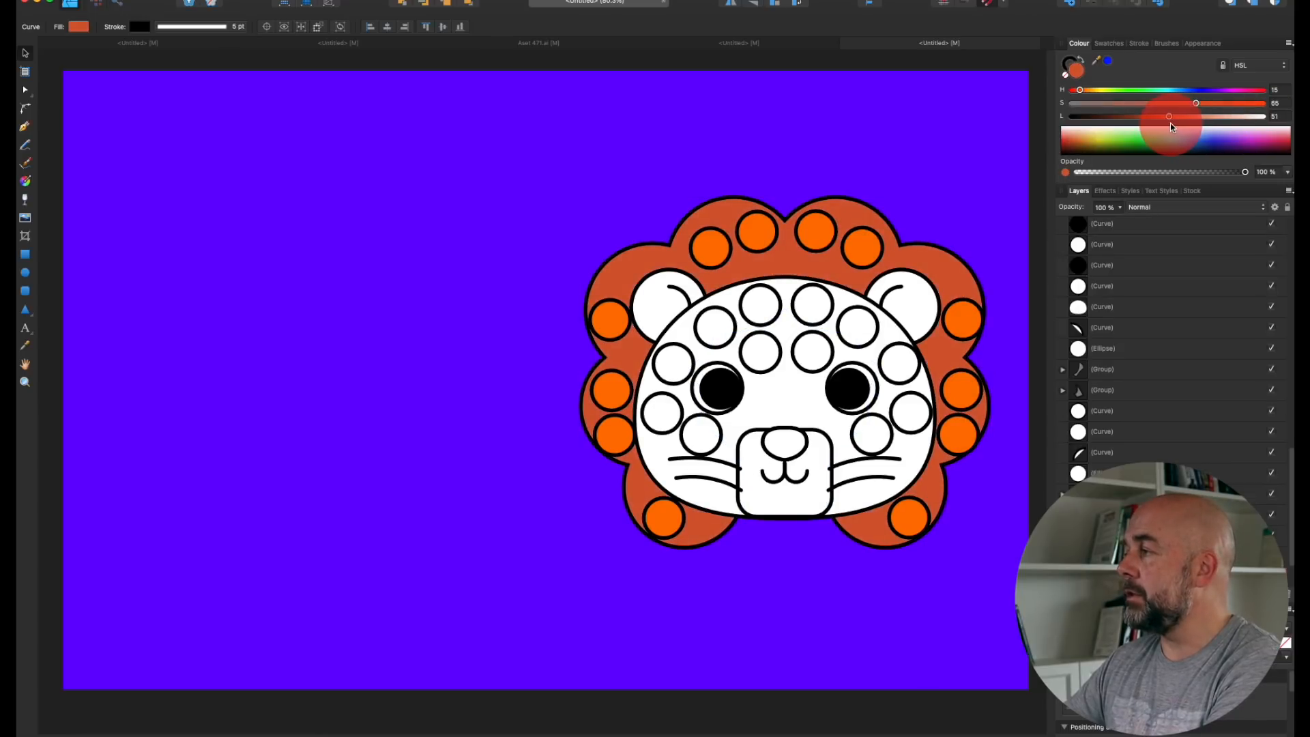